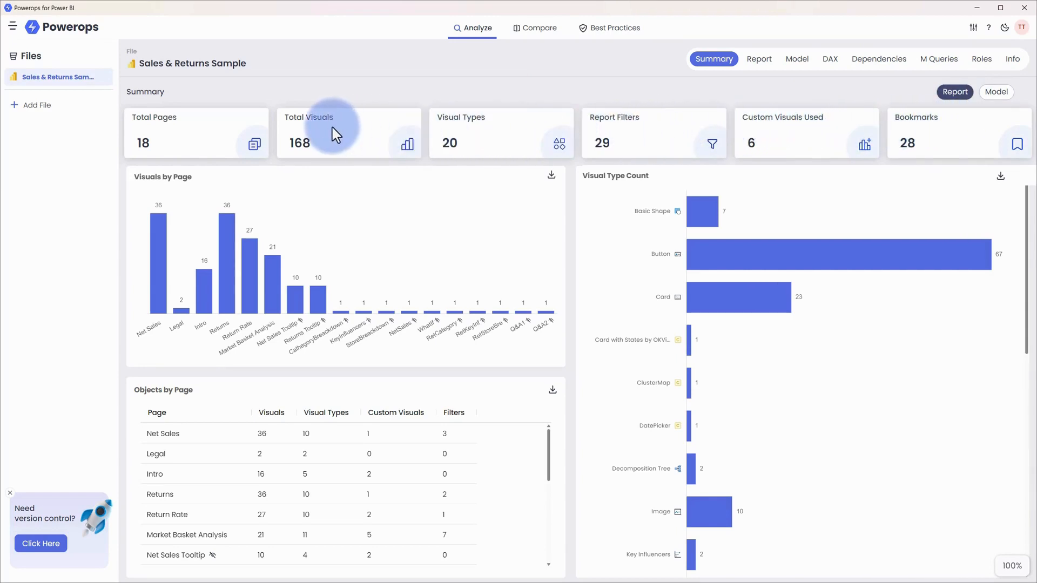
View the page list behind the Total Pages figure, return to the summary, and inspect the Visuals by Page and Visual Type Count charts
left_click(220, 130)
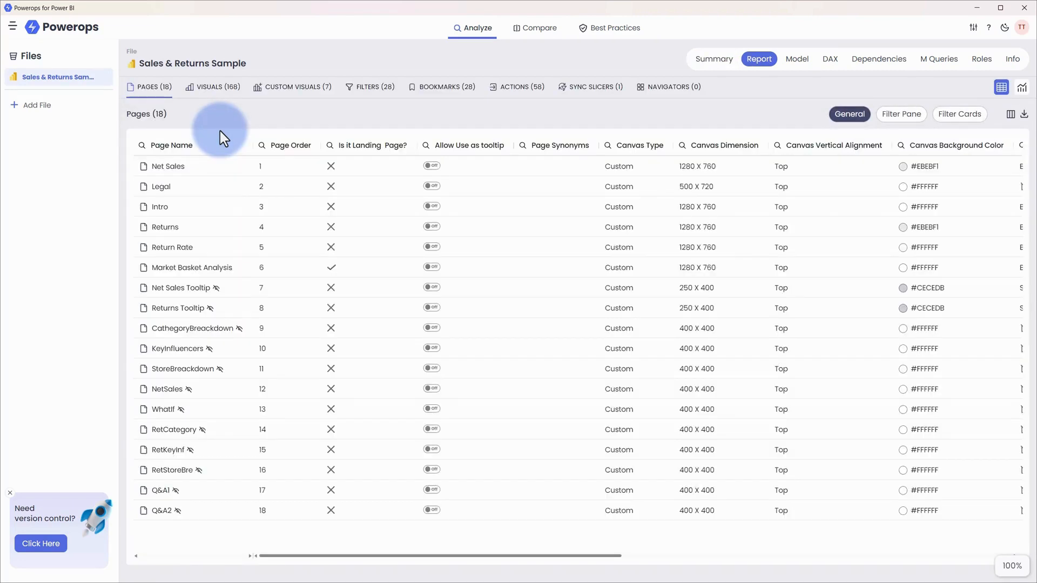
left_click(695, 63)
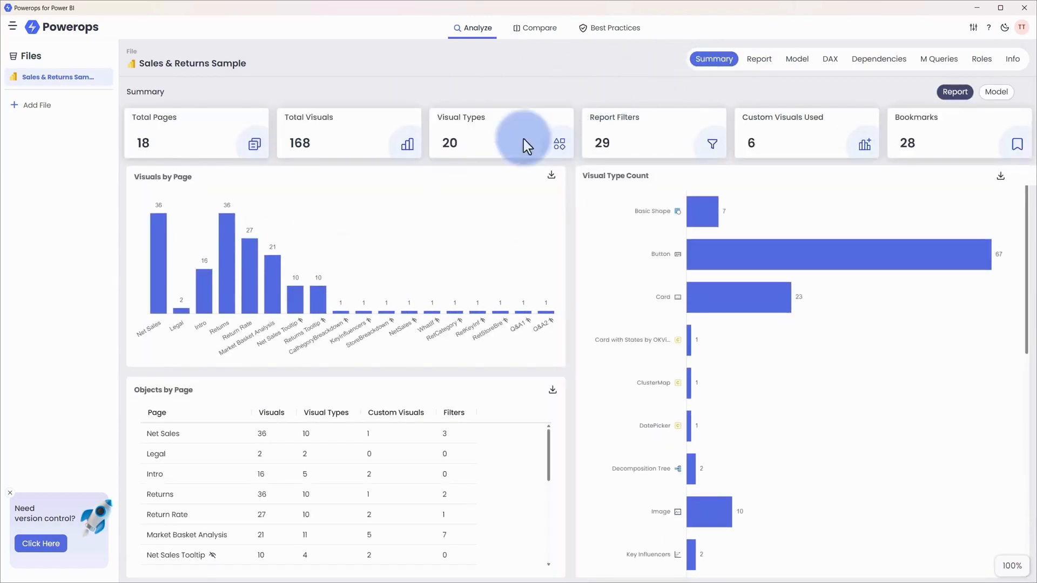
mouse_move(224, 271)
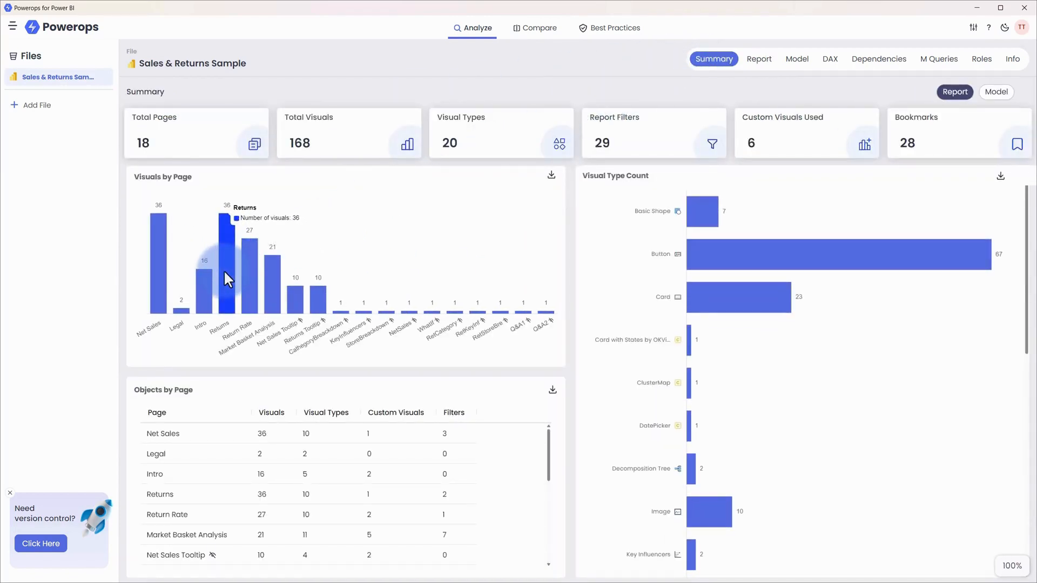
mouse_move(723, 250)
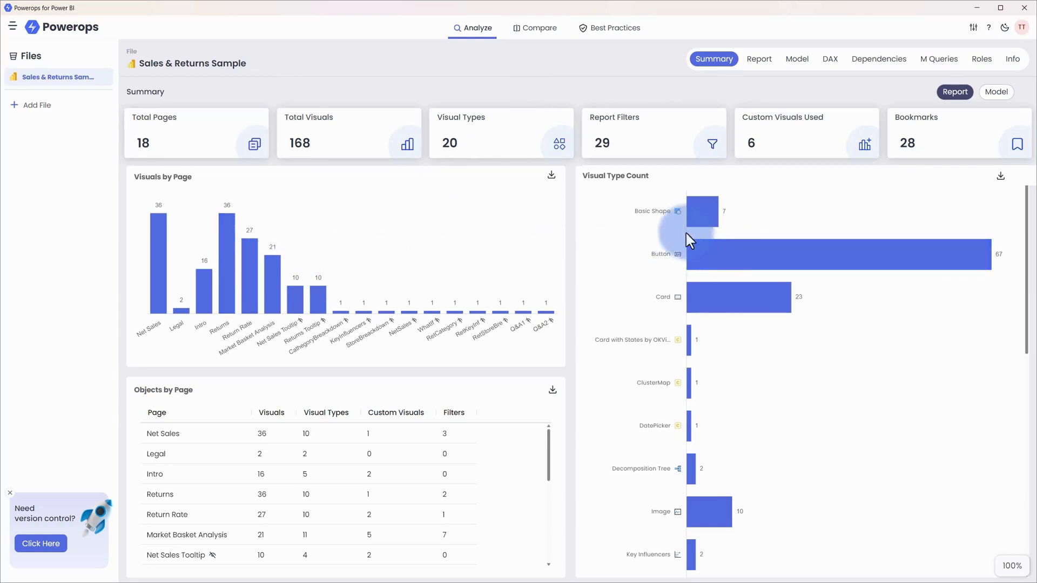
Check the export formats offered for the Visuals by Page chart and view the model version of the summary
left_click(551, 175)
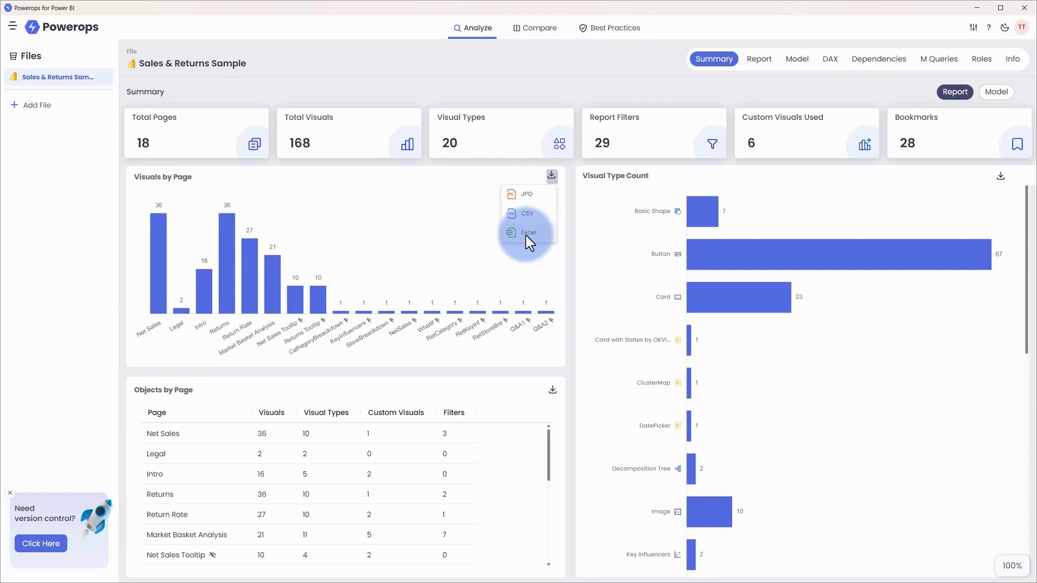
left_click(996, 91)
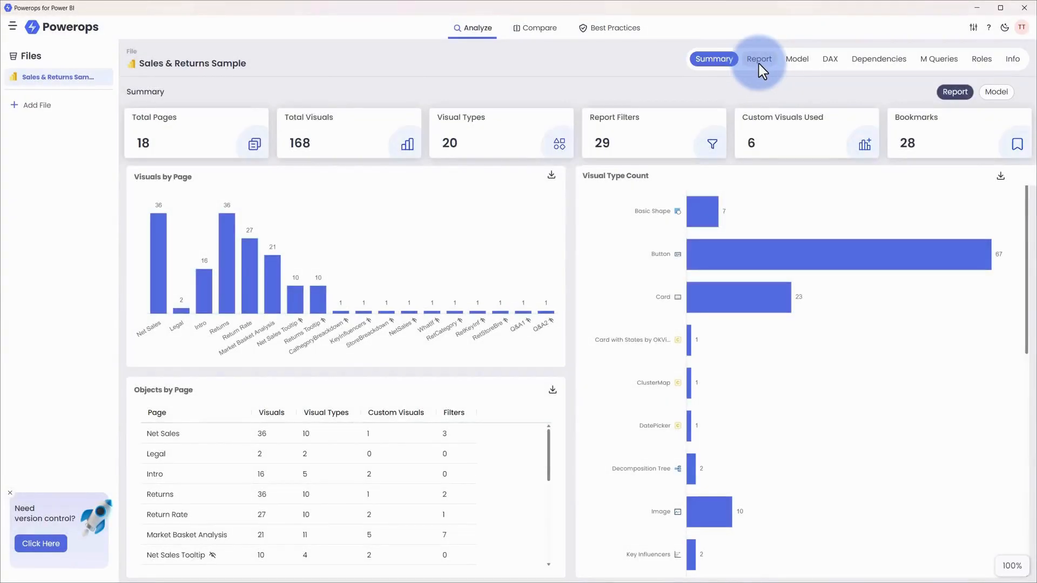
Examine the report pages' general properties, available columns, and Filter Pane and Filter Cards settings
left_click(759, 61)
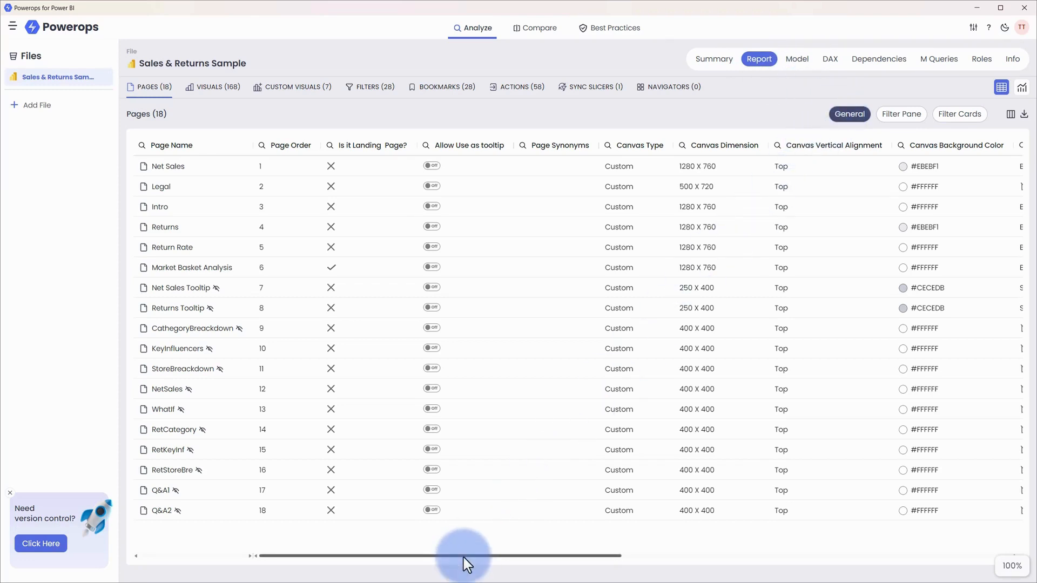
left_click_drag(464, 556, 899, 553)
left_click(1010, 114)
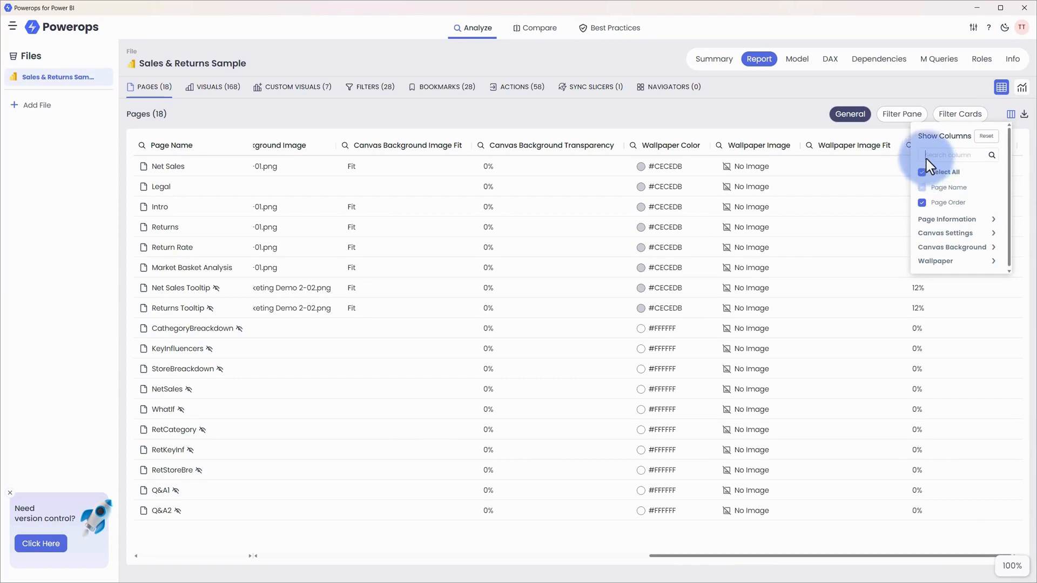
left_click(902, 115)
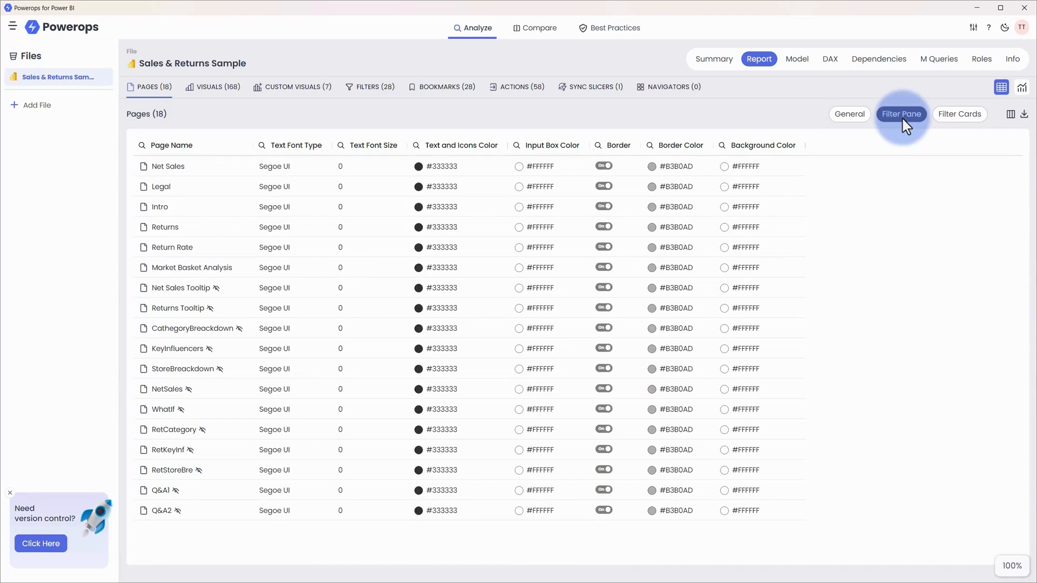
left_click(968, 114)
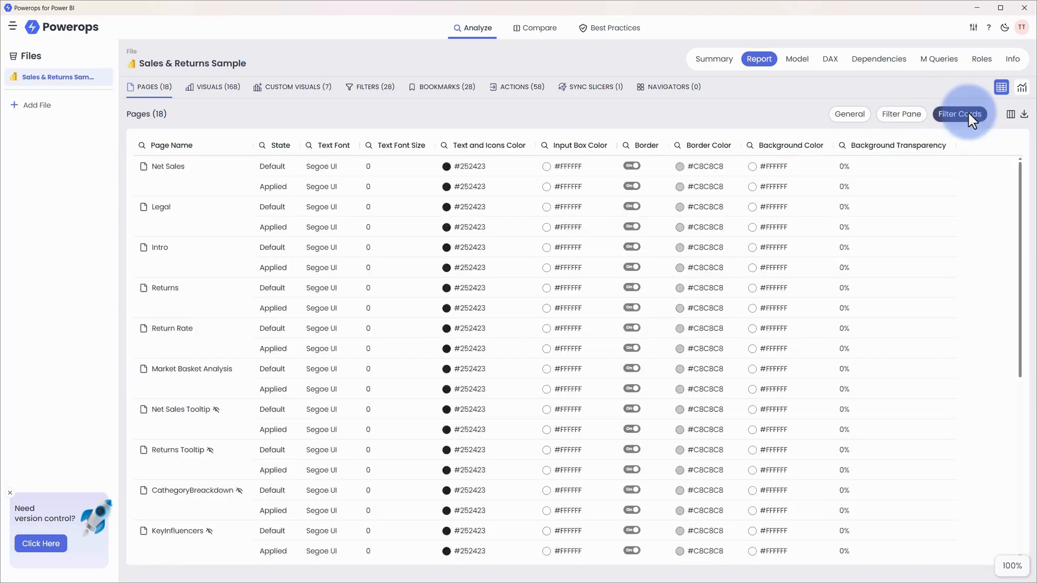
Review the data and formatting of the Net Sales page visuals, inspecting the full formatting details of the first Units Sold card
left_click(211, 91)
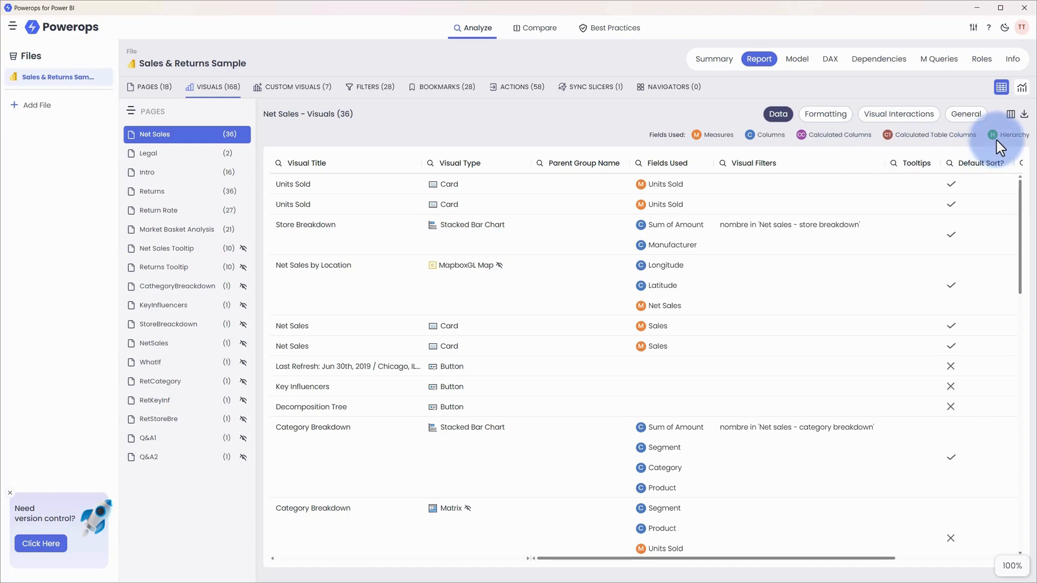
left_click(827, 115)
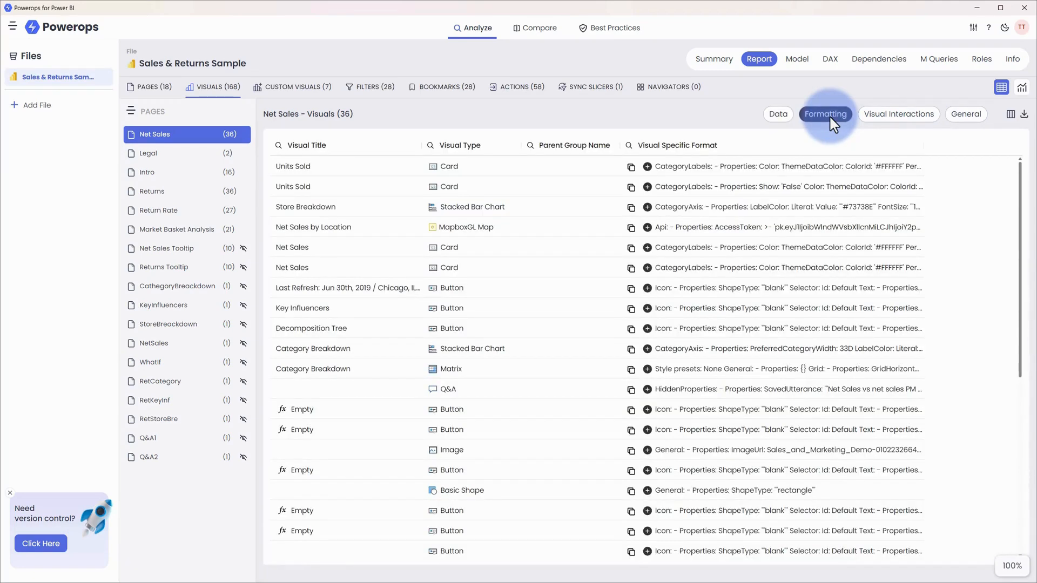
left_click(647, 167)
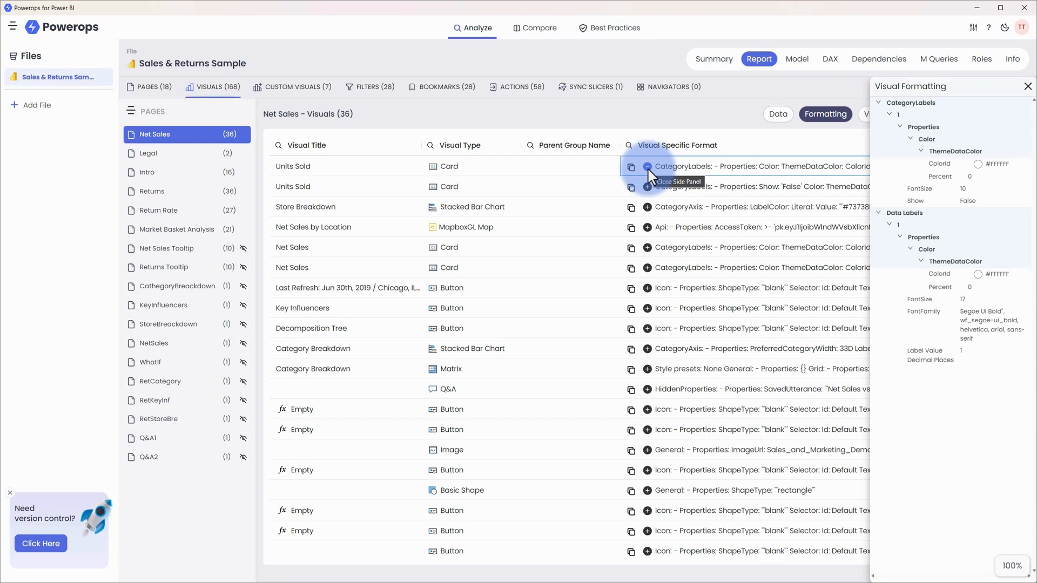
left_click(1028, 89)
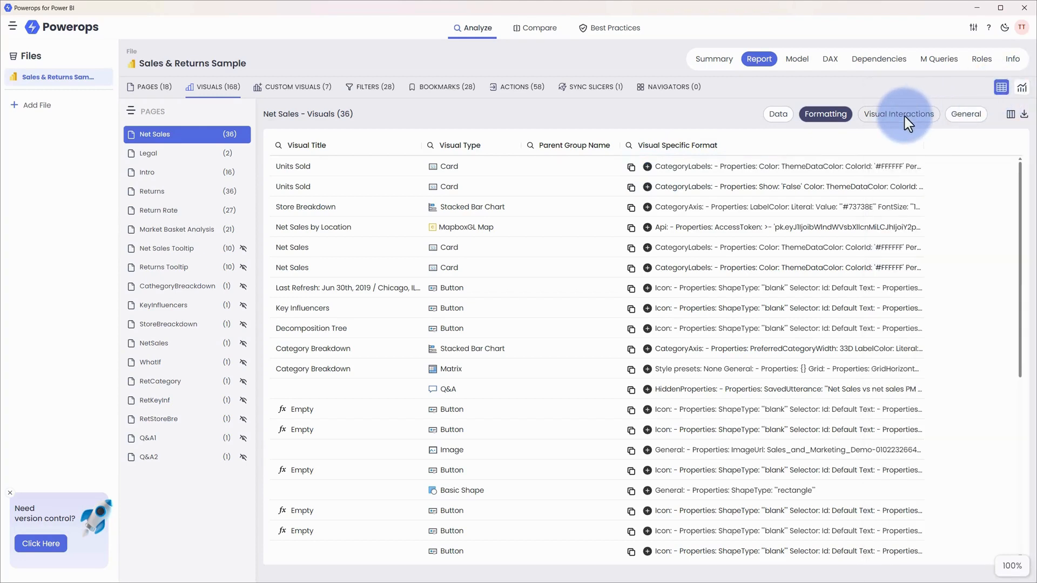
Examine the visual interactions and all general properties of the Net Sales page visuals
left_click(908, 120)
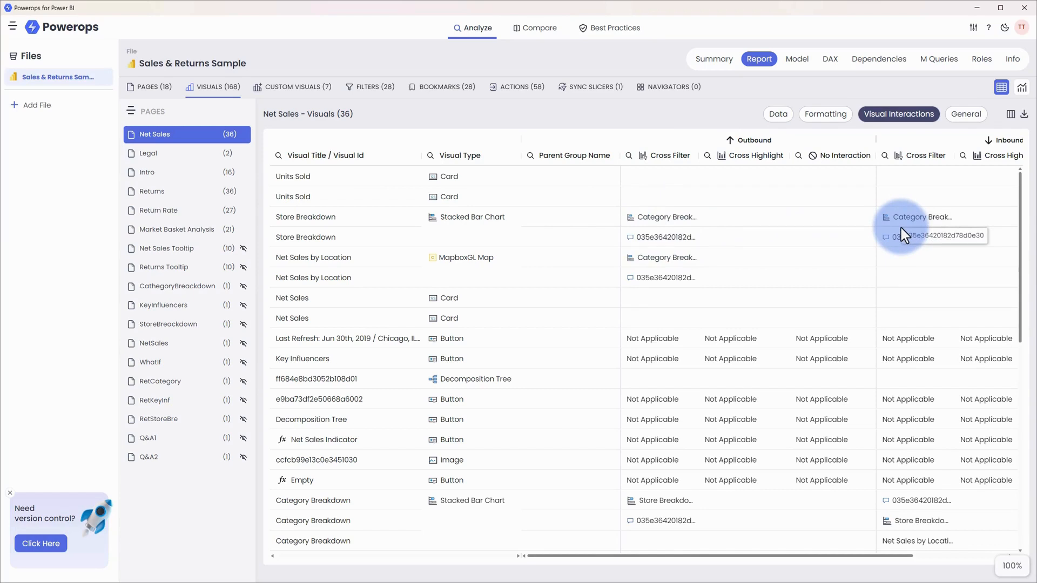
left_click(959, 115)
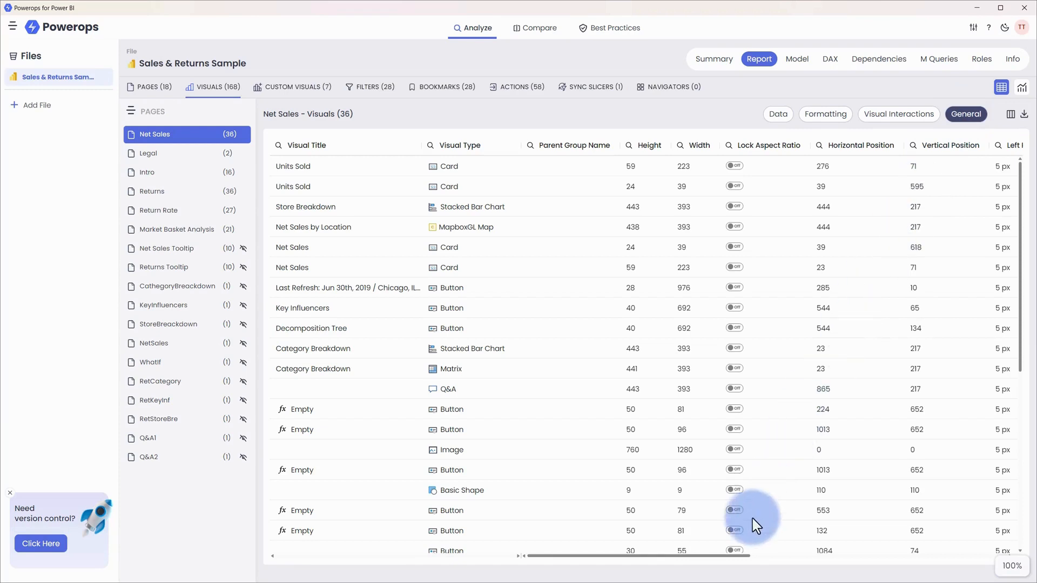
left_click_drag(733, 556, 1005, 531)
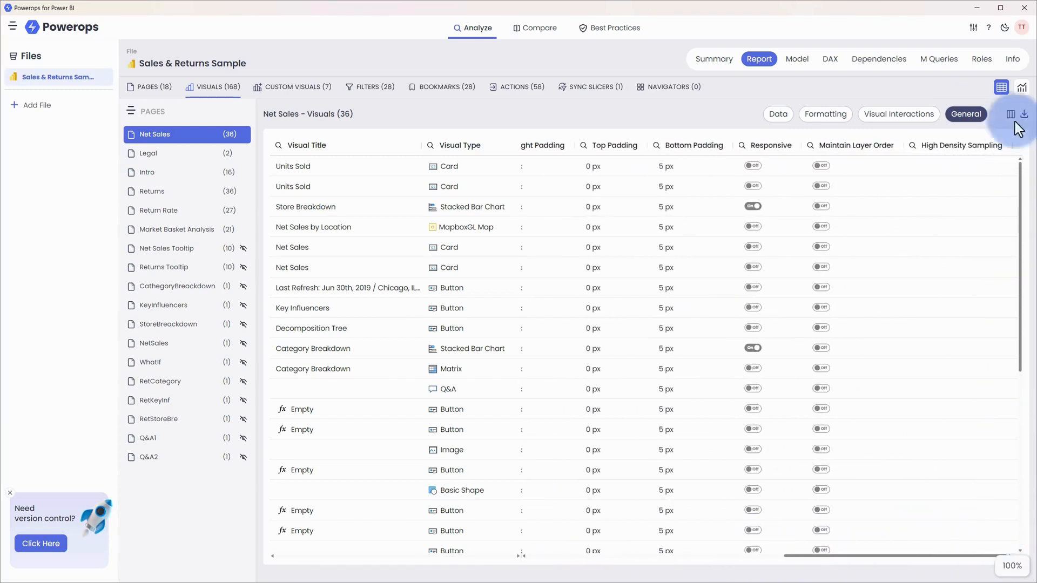
Preview the IntroT1 and IntroT2 bookmarks in the visual page layout, and return to the tabular report view
left_click(1019, 91)
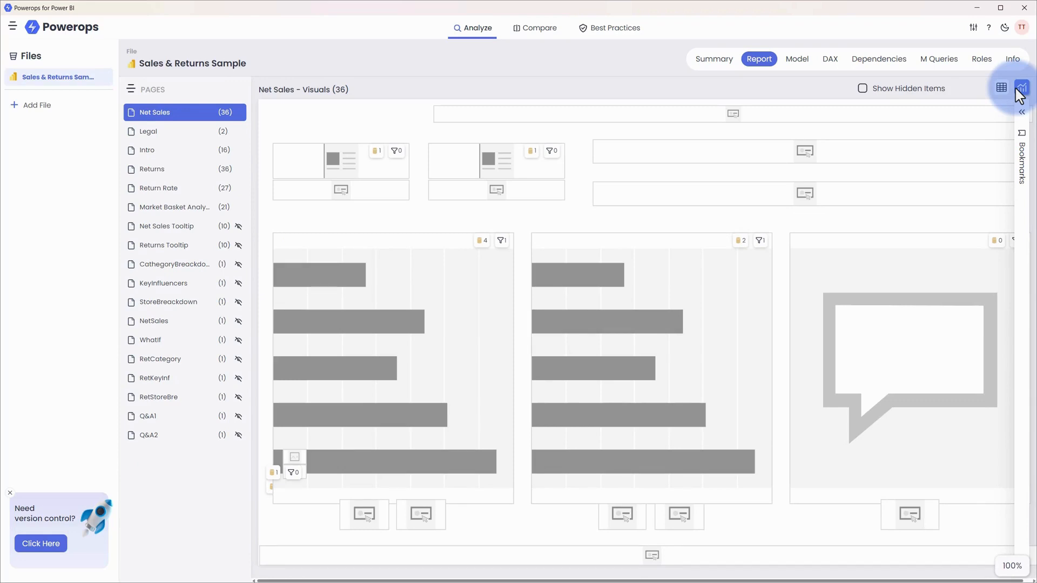
left_click(1021, 112)
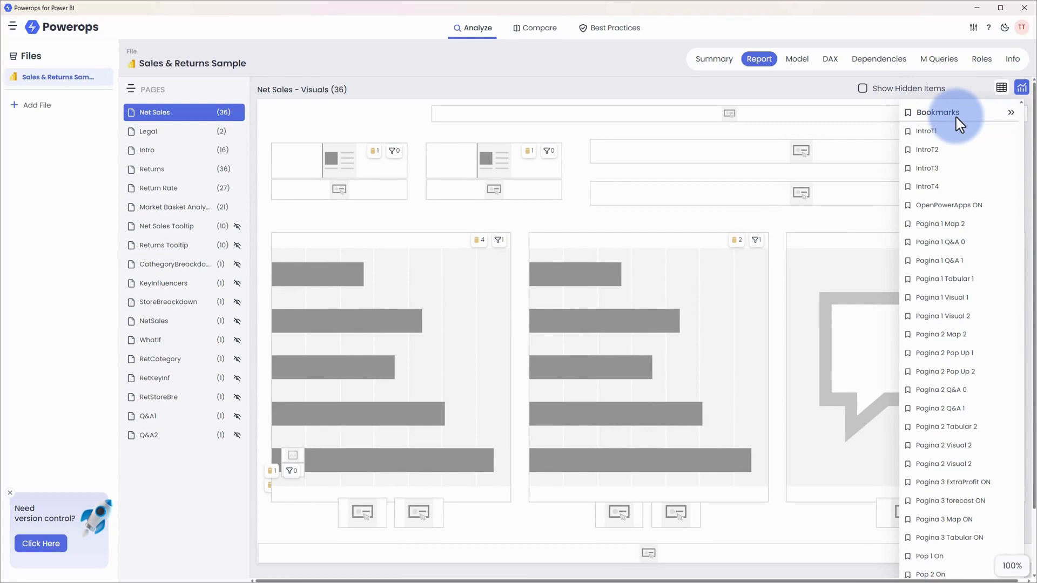
left_click(936, 131)
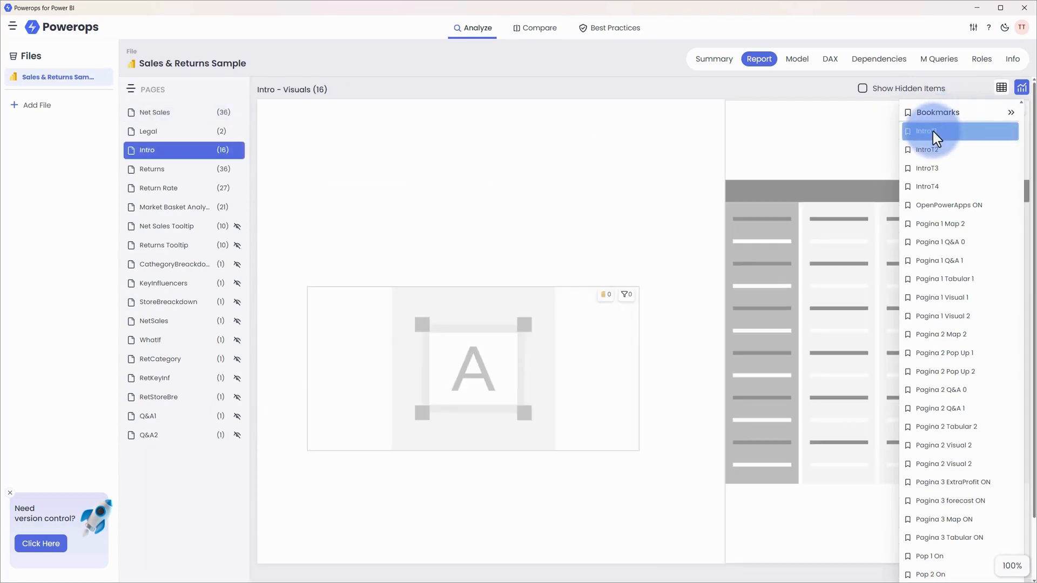
left_click(928, 150)
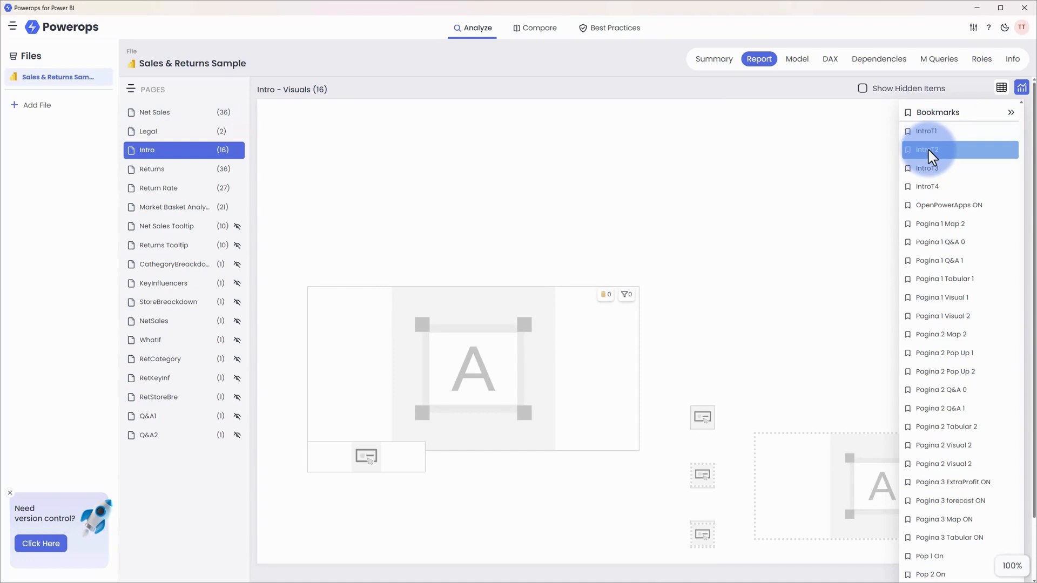
left_click(758, 59)
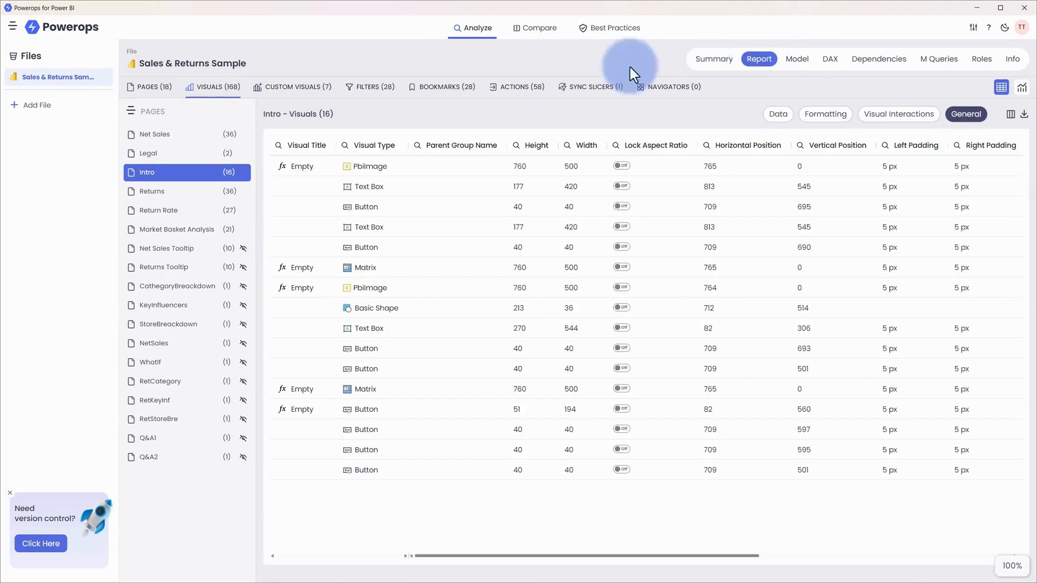
Review the used and unused custom visuals, expanding the full description of Word Cloud
left_click(304, 87)
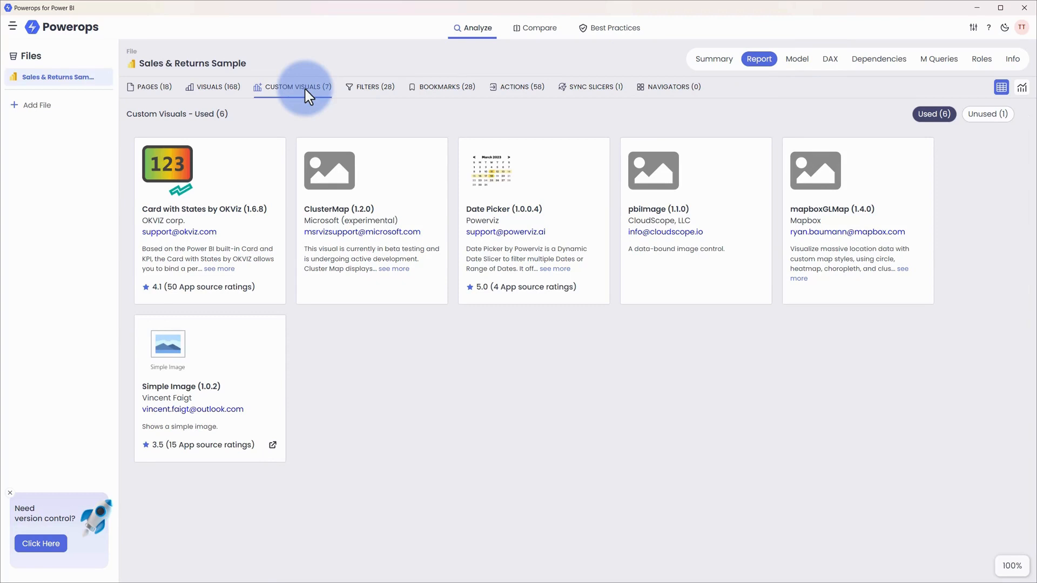
left_click(983, 118)
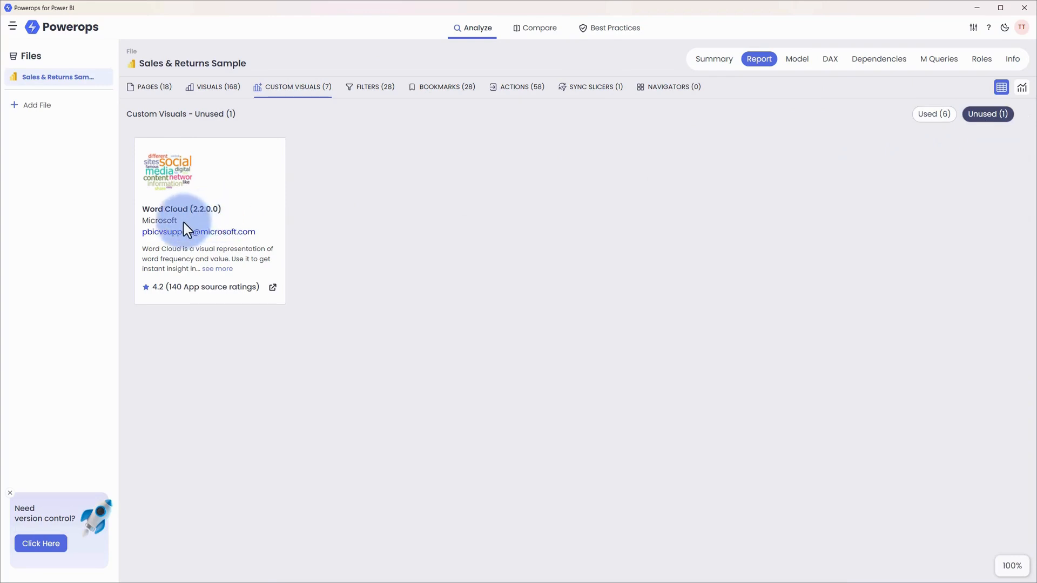
left_click(203, 271)
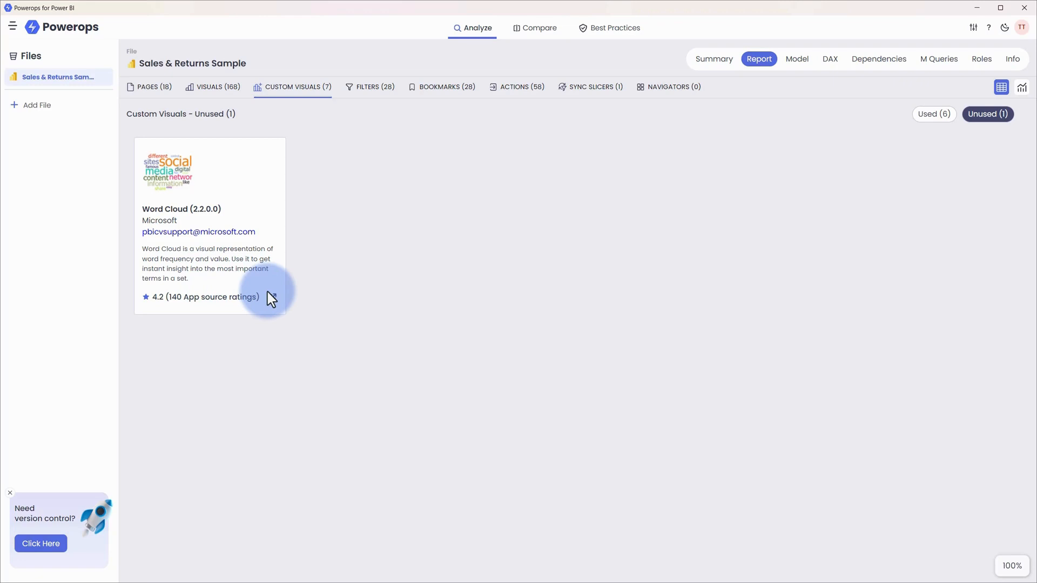
Examine the report's filters by level: visual, page, report and drillthrough
left_click(381, 89)
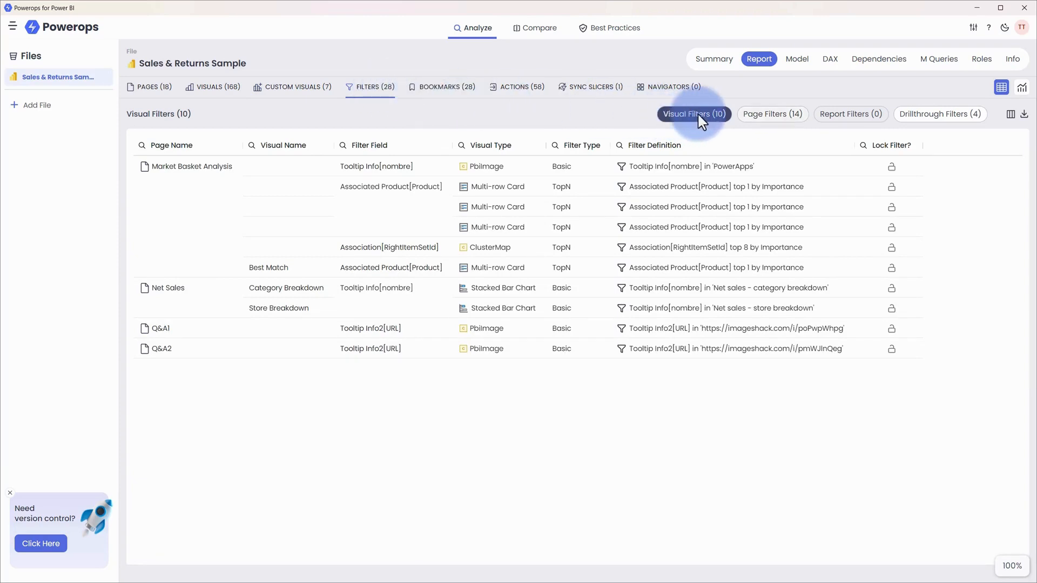
left_click(764, 115)
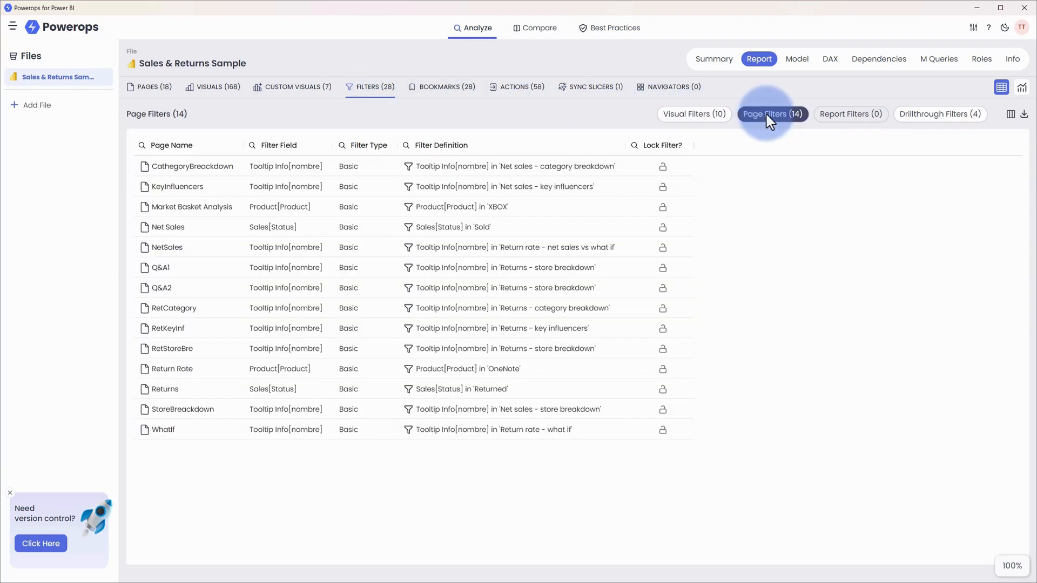
left_click(837, 115)
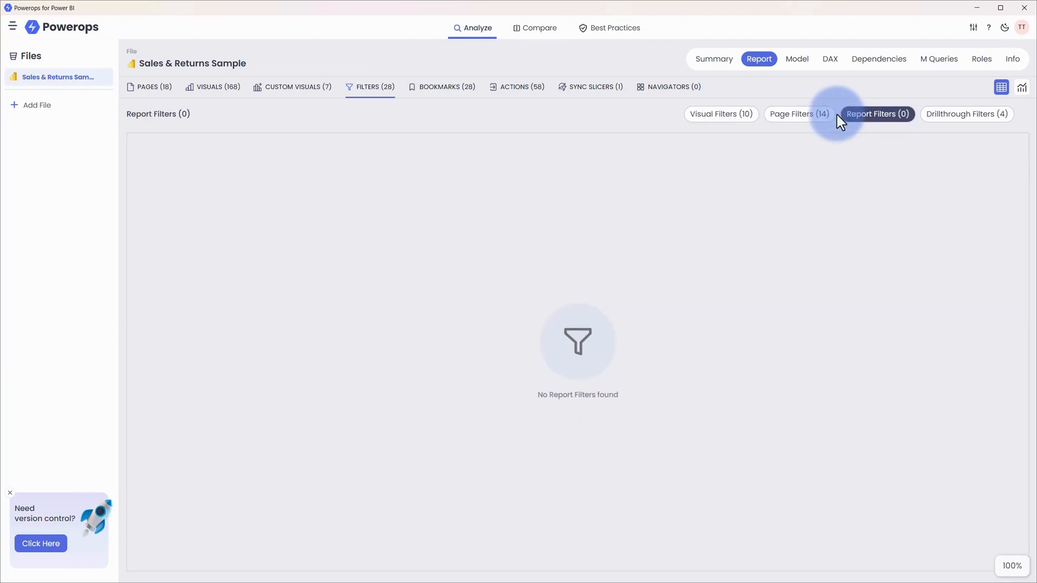
left_click(969, 118)
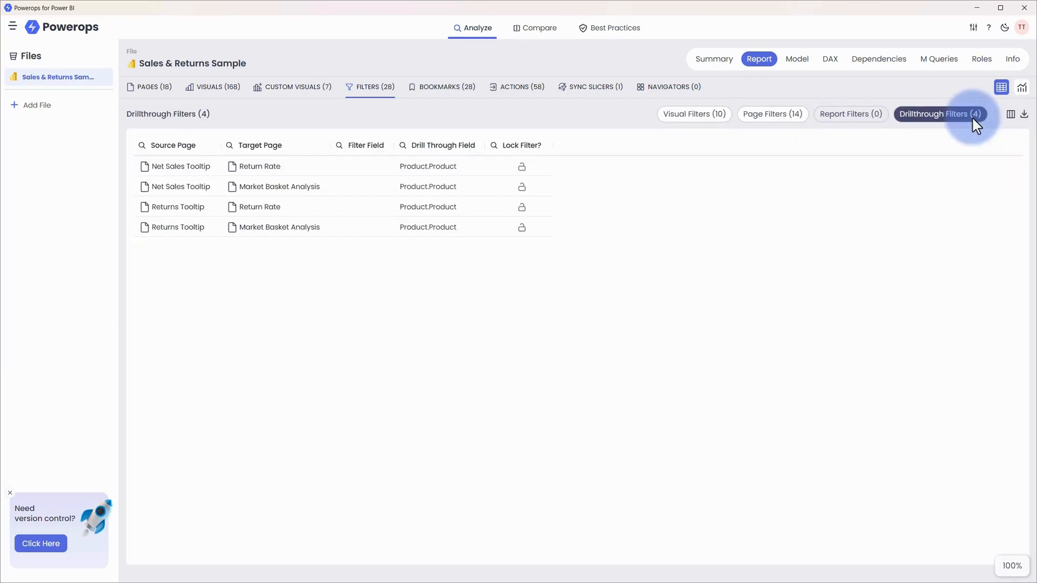
List the report's bookmarks and inspect the full details of the IntroT1 bookmark
left_click(455, 90)
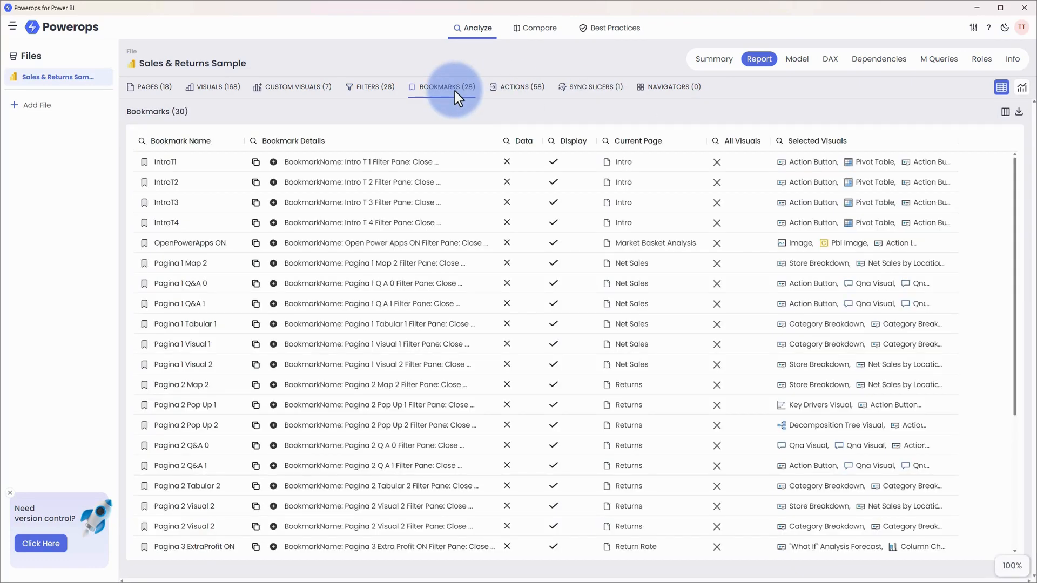
left_click(274, 162)
left_click(896, 164)
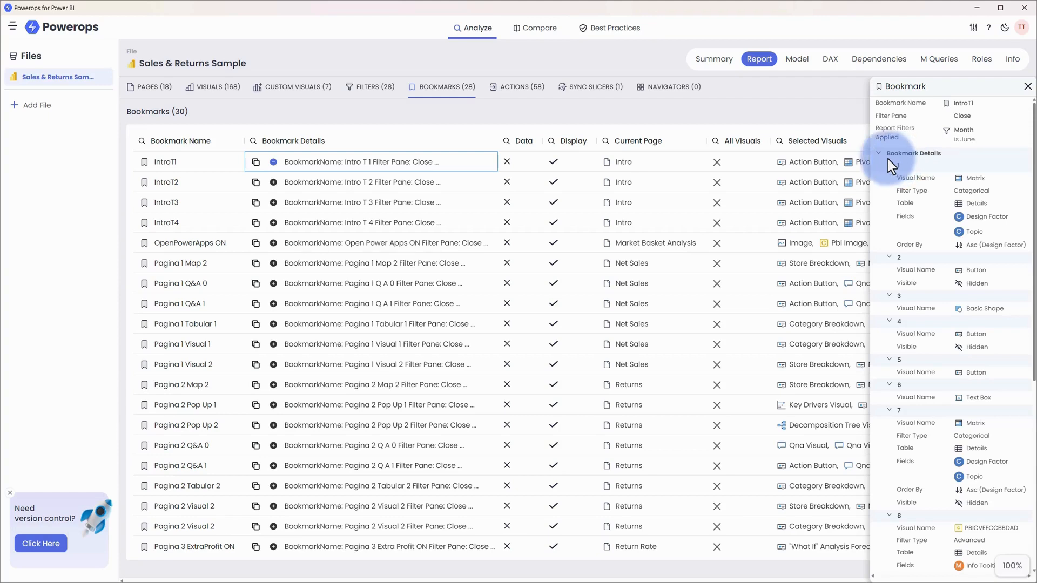
Review the list of report actions through to the Market Basket Analysis entries at its end
left_click(518, 91)
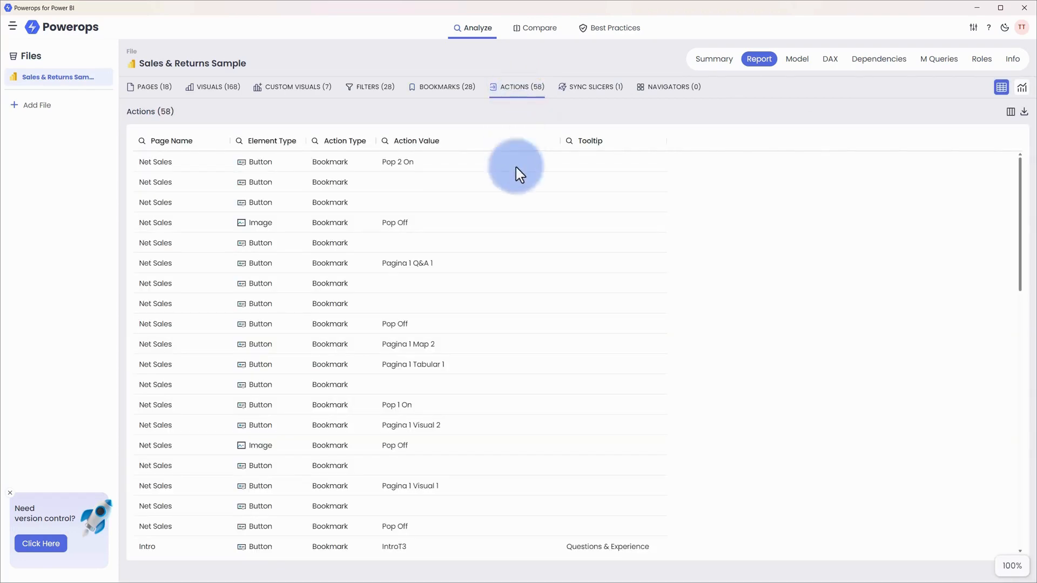
scroll(516, 213, "down", 10)
scroll(518, 216, "down", 5)
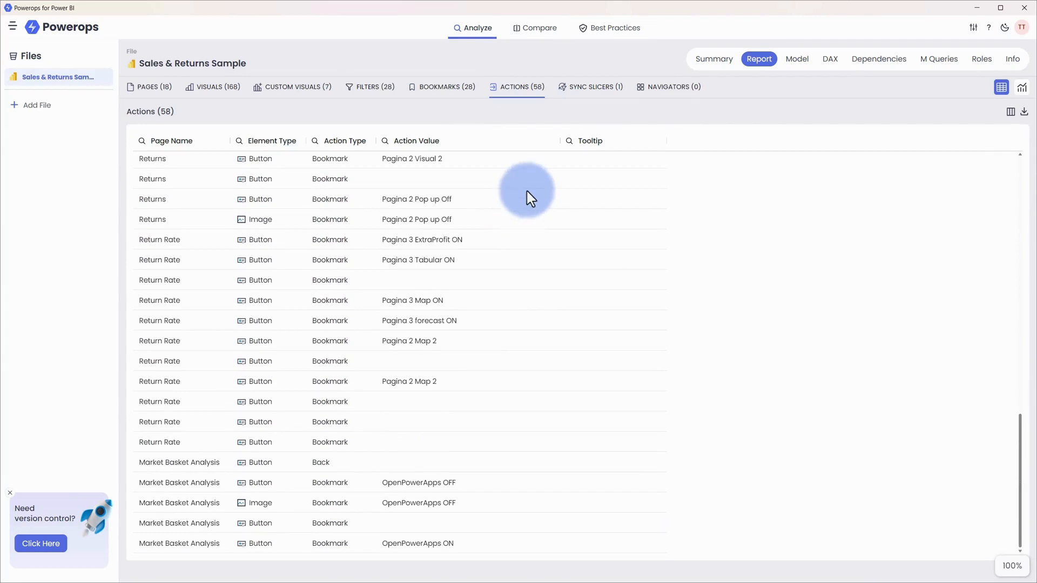
Check the report's sync slicer settings and its navigators
left_click(597, 86)
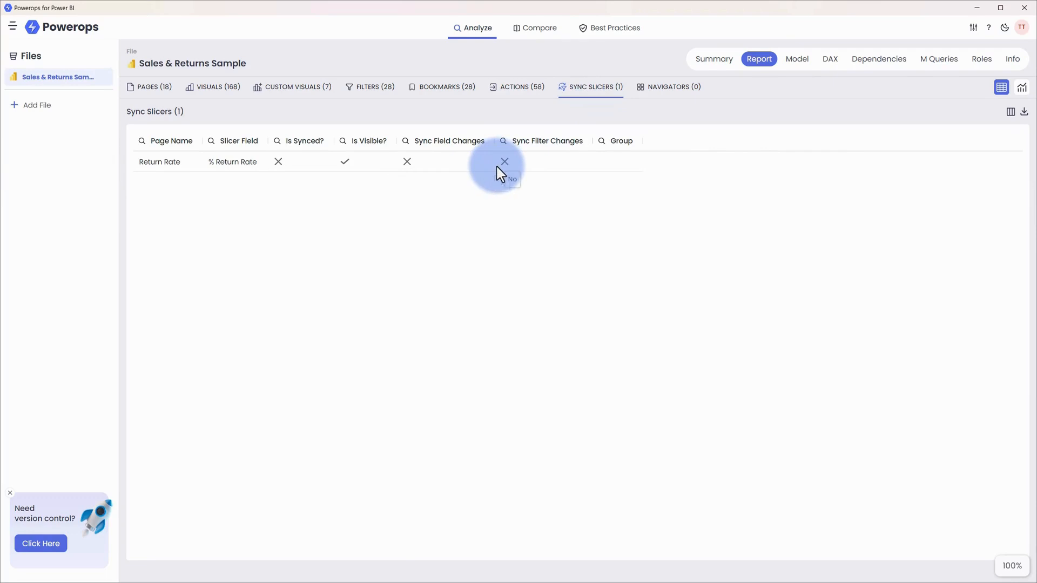
left_click(673, 90)
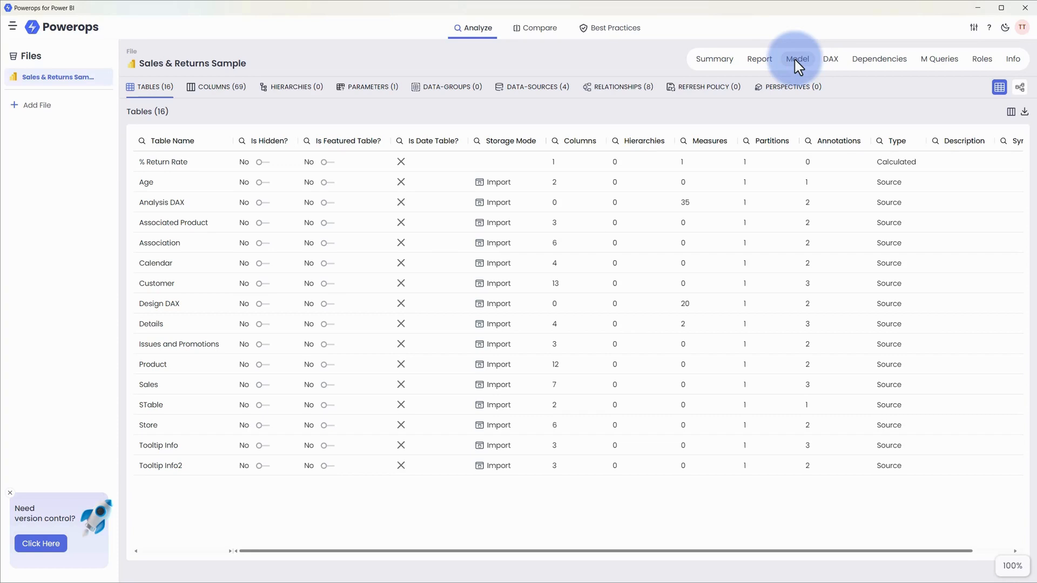
Review the model's tables and the full list of columns available for the tables grid
left_click(795, 60)
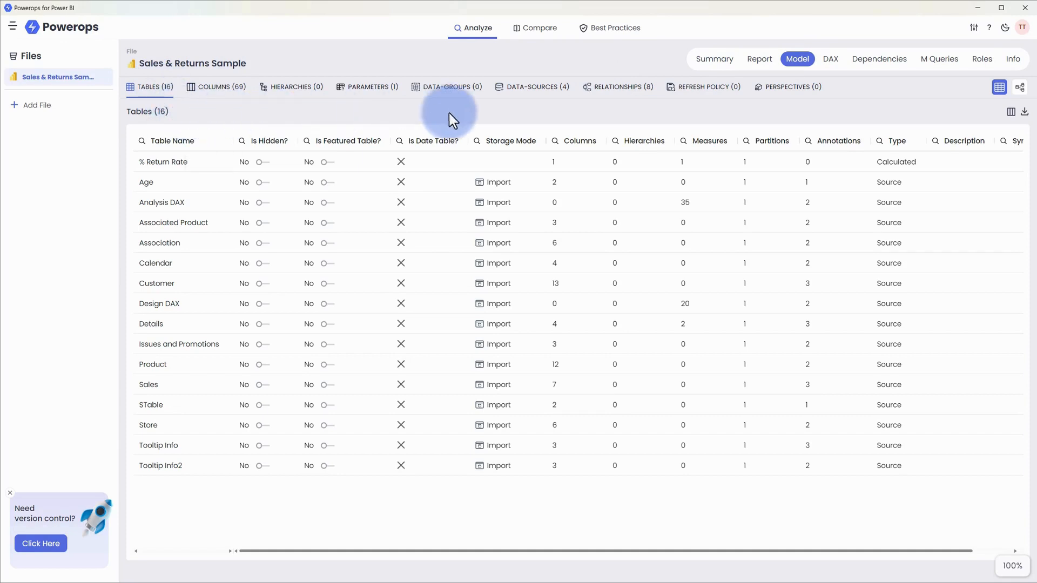
left_click(1010, 112)
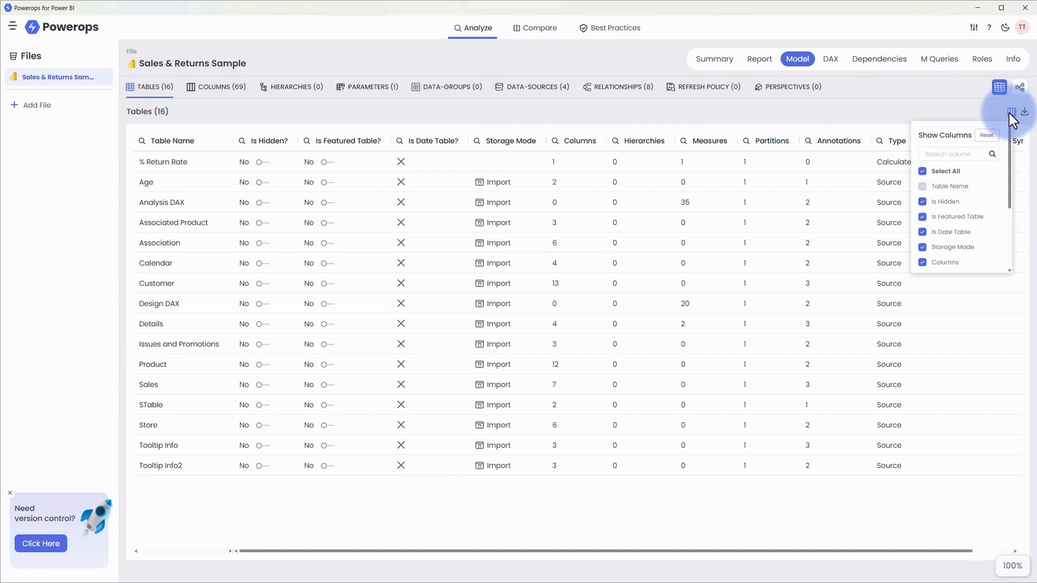
scroll(977, 174, "down", 3)
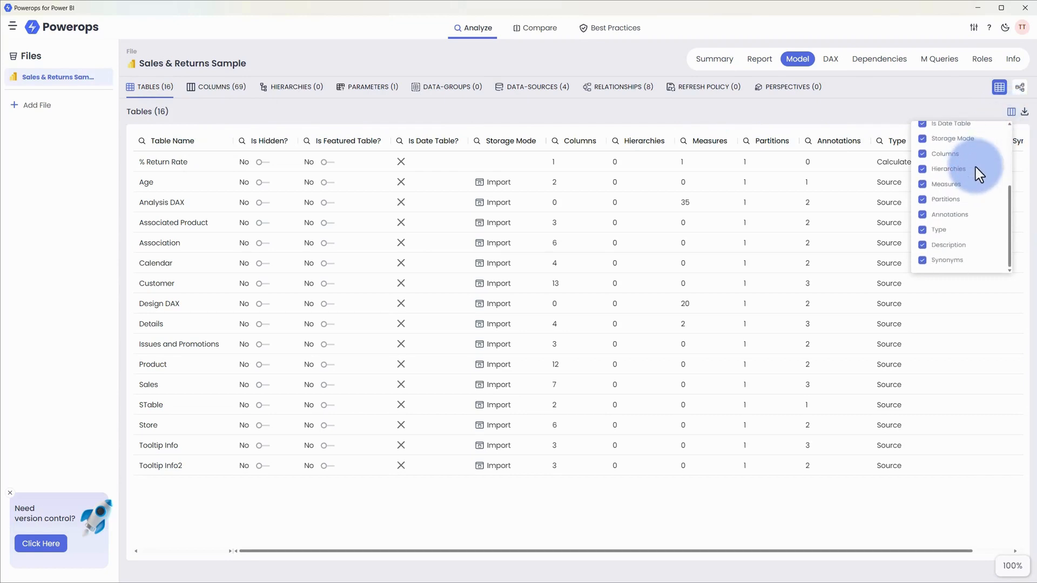
View the model's column metadata for the % Return Rate table and the Customer table
left_click(218, 85)
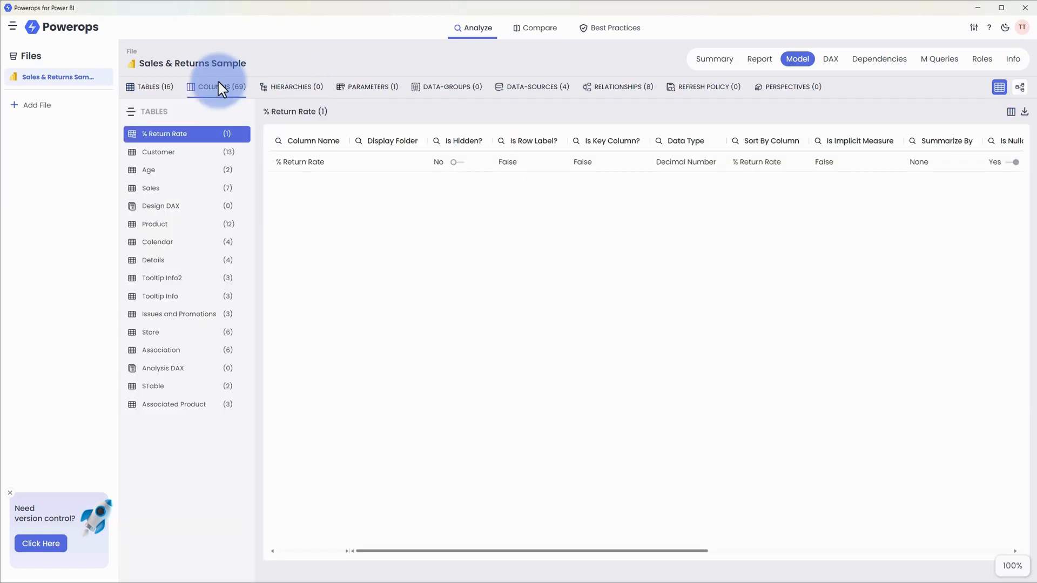
left_click(170, 134)
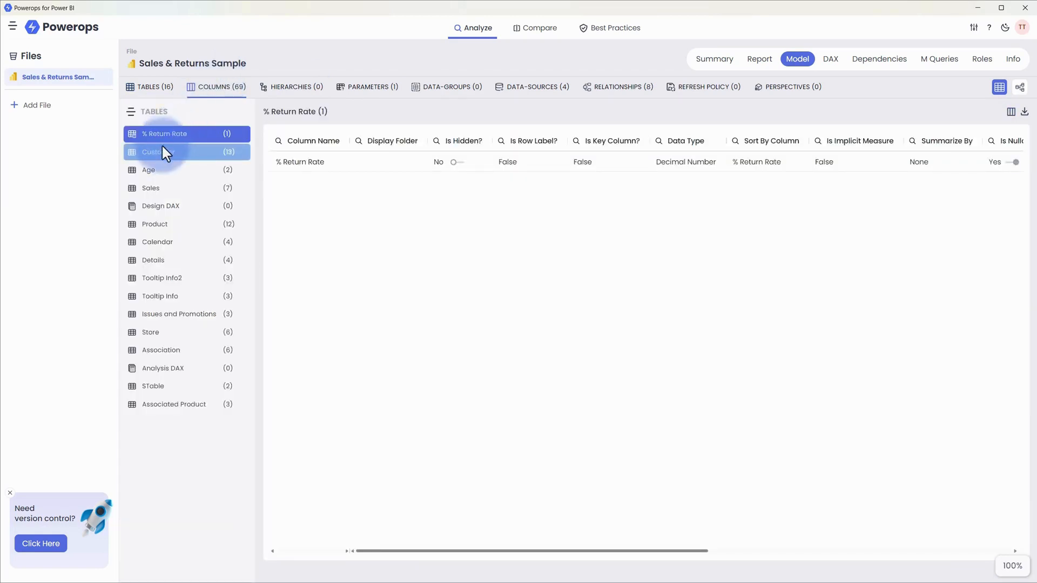
left_click(159, 151)
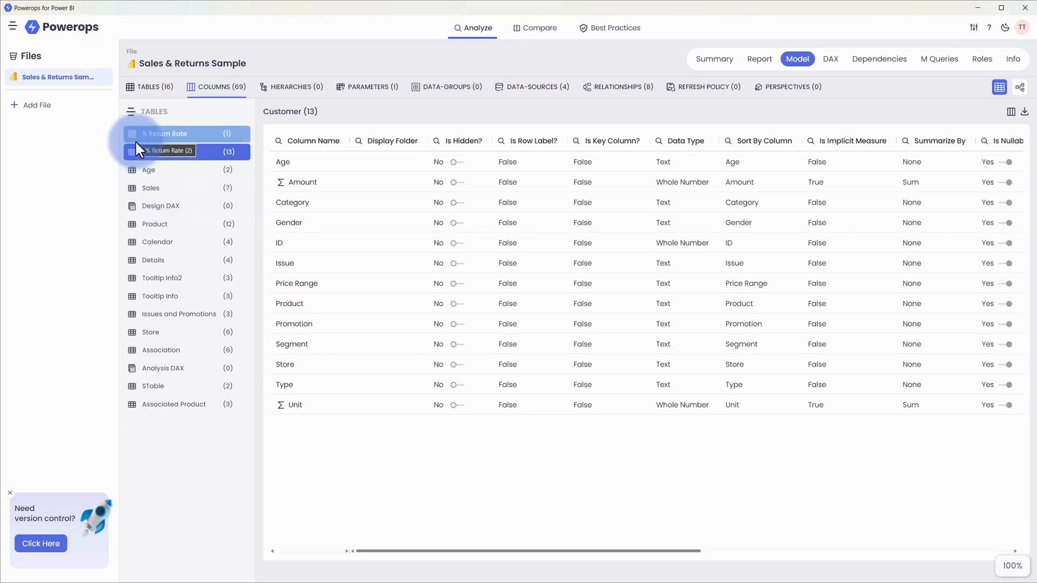
Check the model's hierarchies, its numeric range parameters and its data groups
left_click(292, 93)
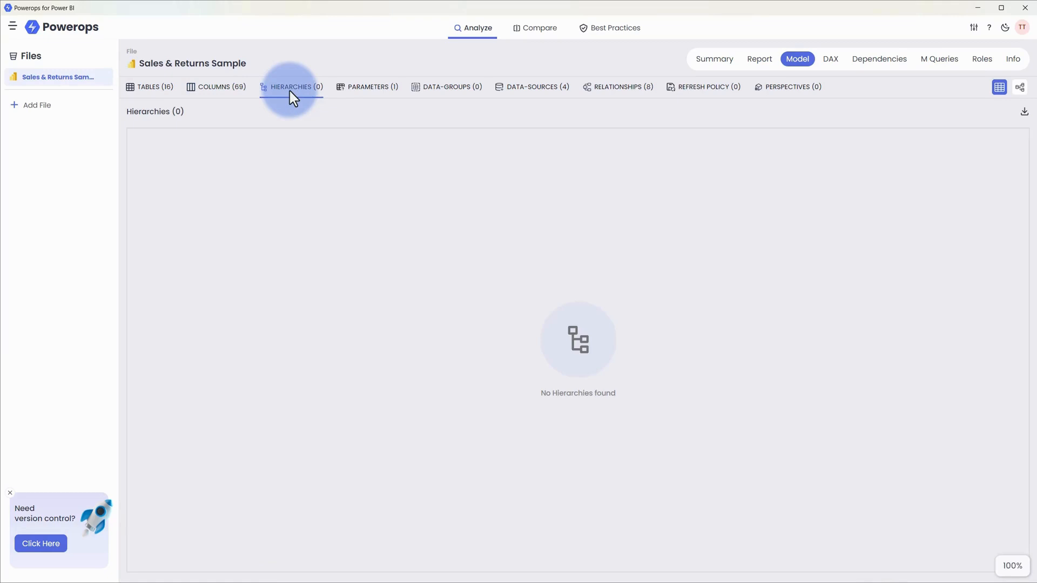
left_click(385, 93)
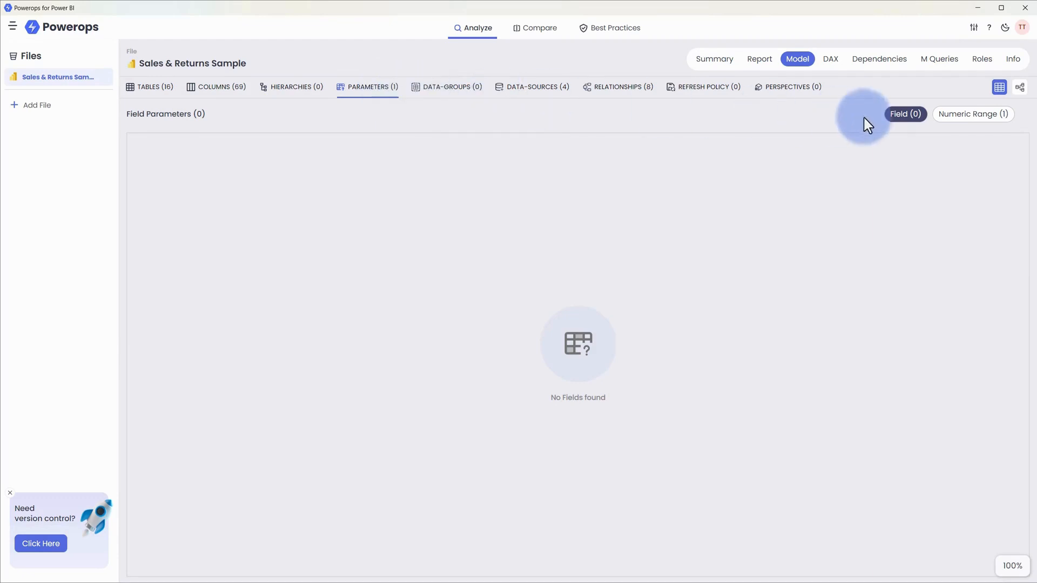
left_click(965, 116)
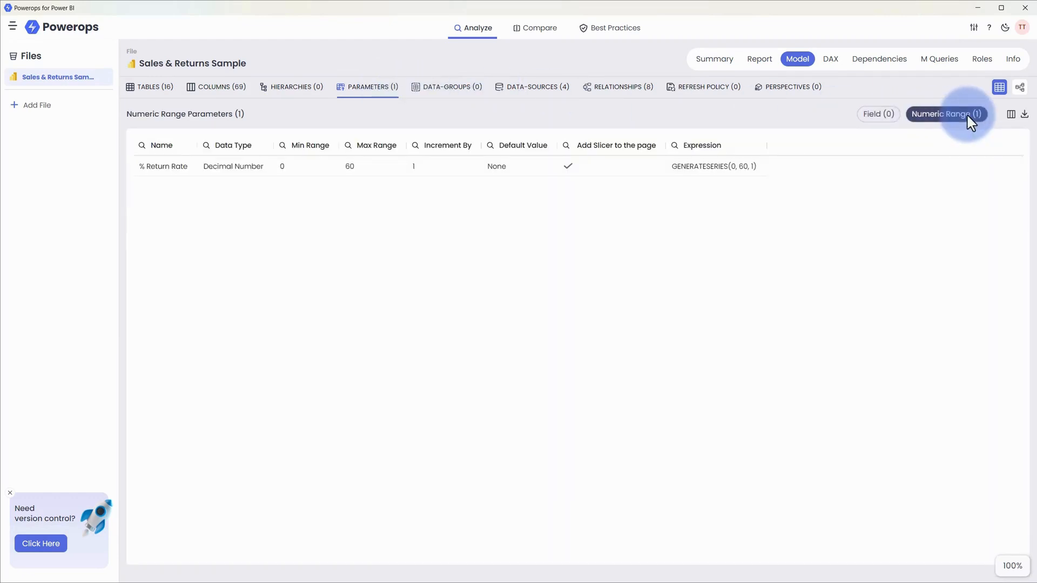
left_click(452, 88)
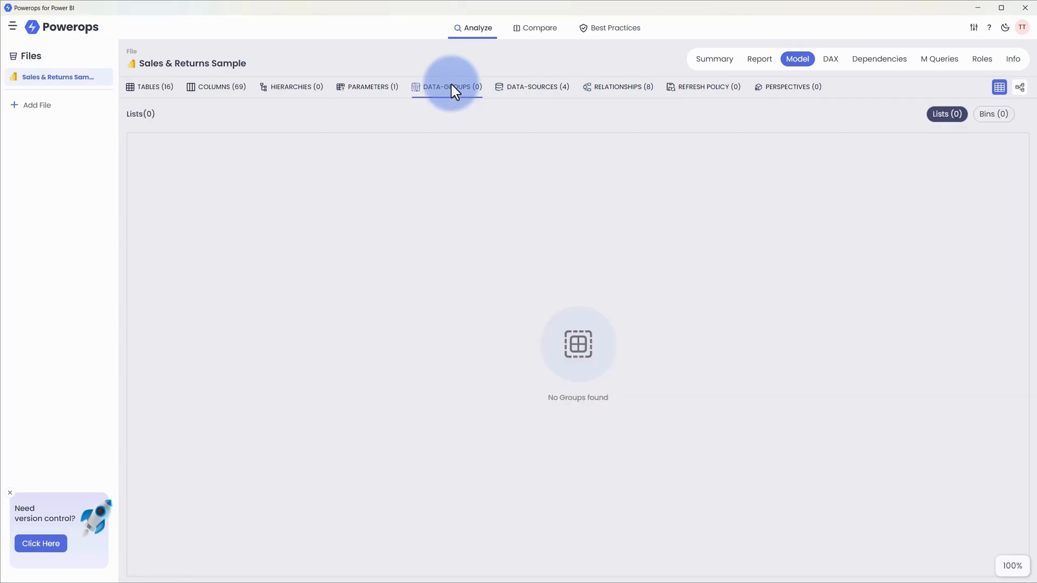
Review the model's data sources, relationships, refresh policies and perspectives
left_click(513, 92)
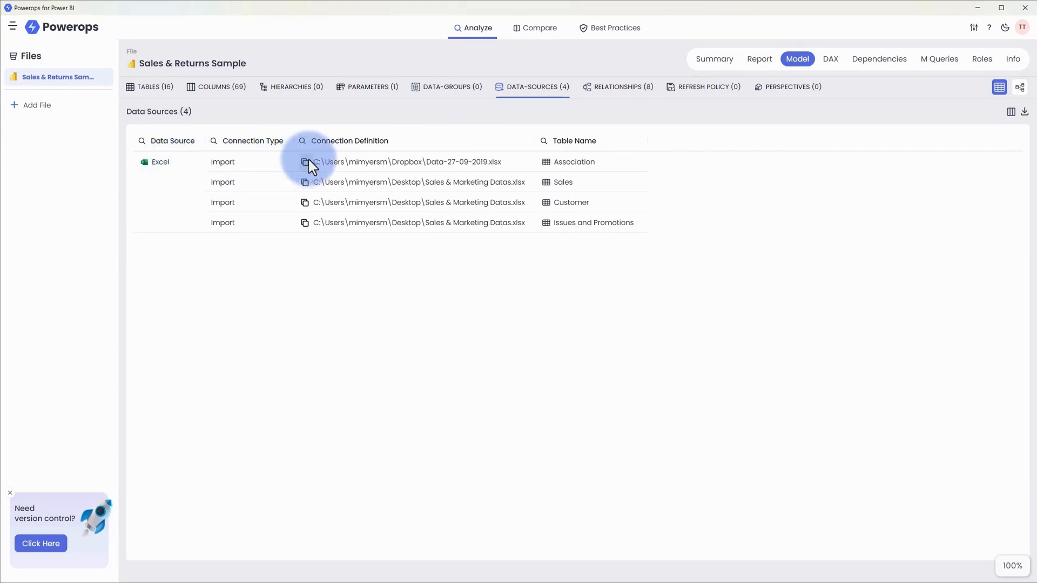
left_click(624, 87)
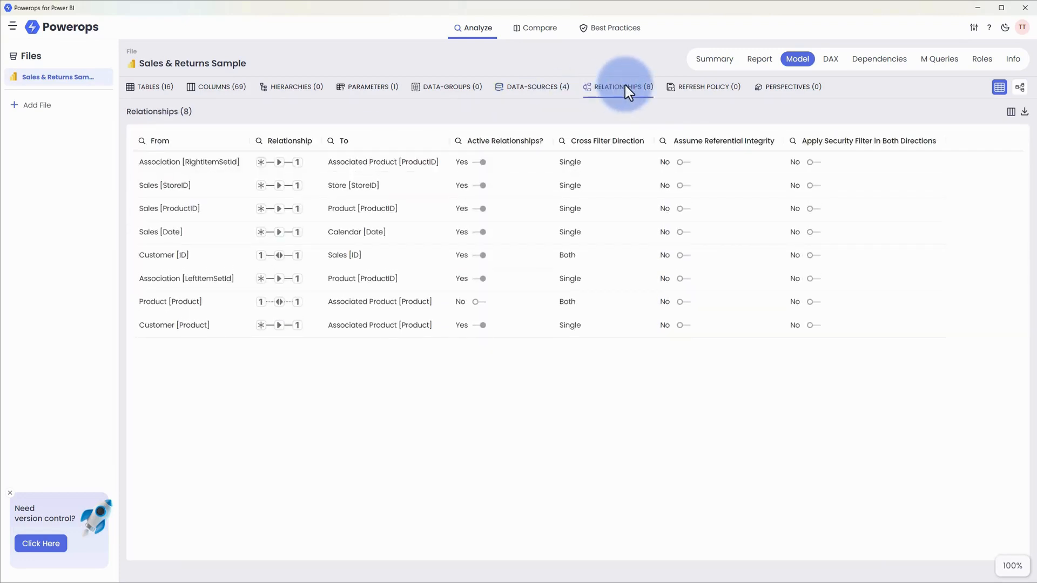
mouse_move(272, 169)
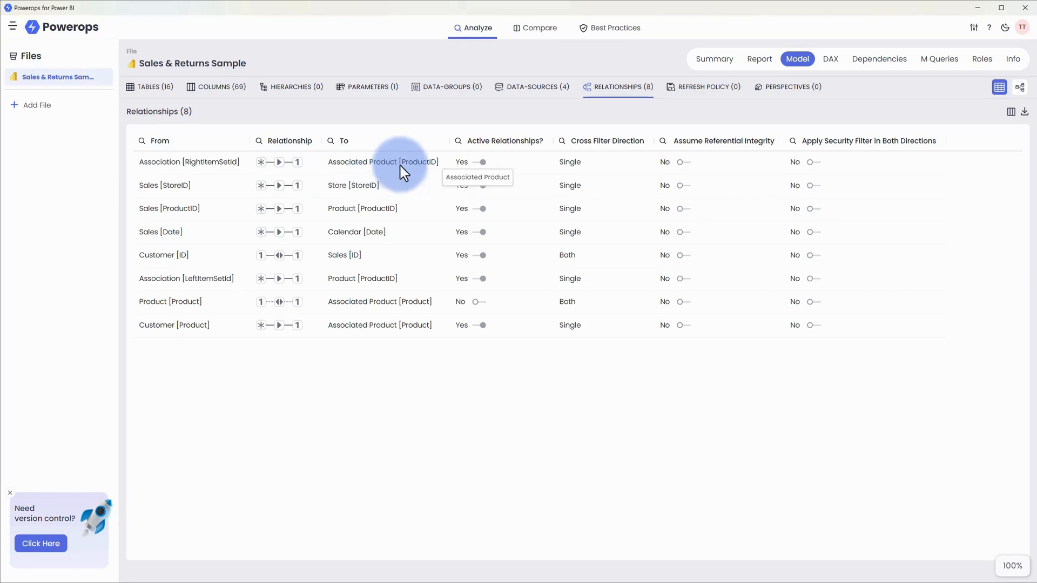
left_click(702, 92)
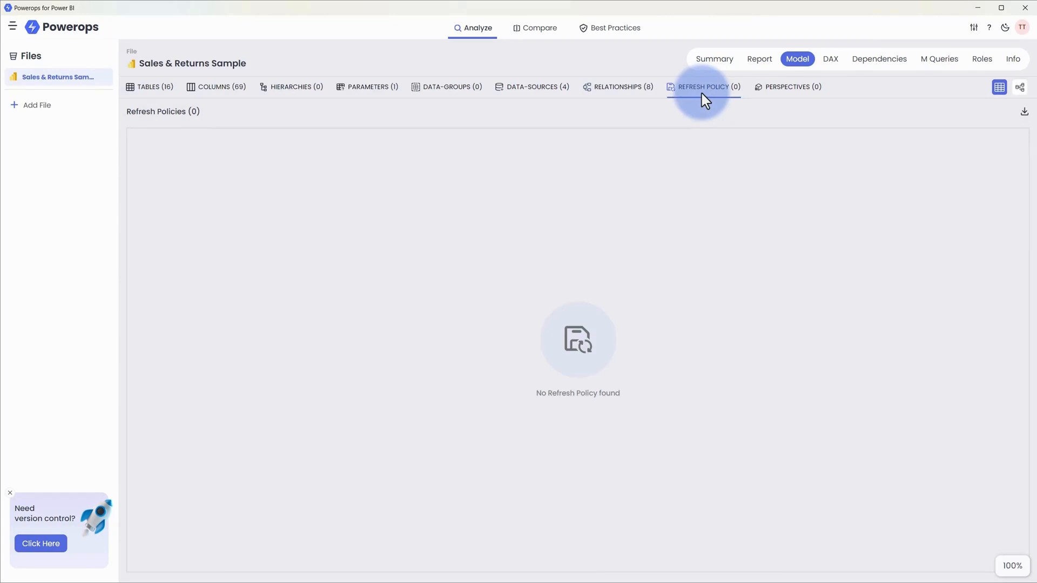
left_click(765, 93)
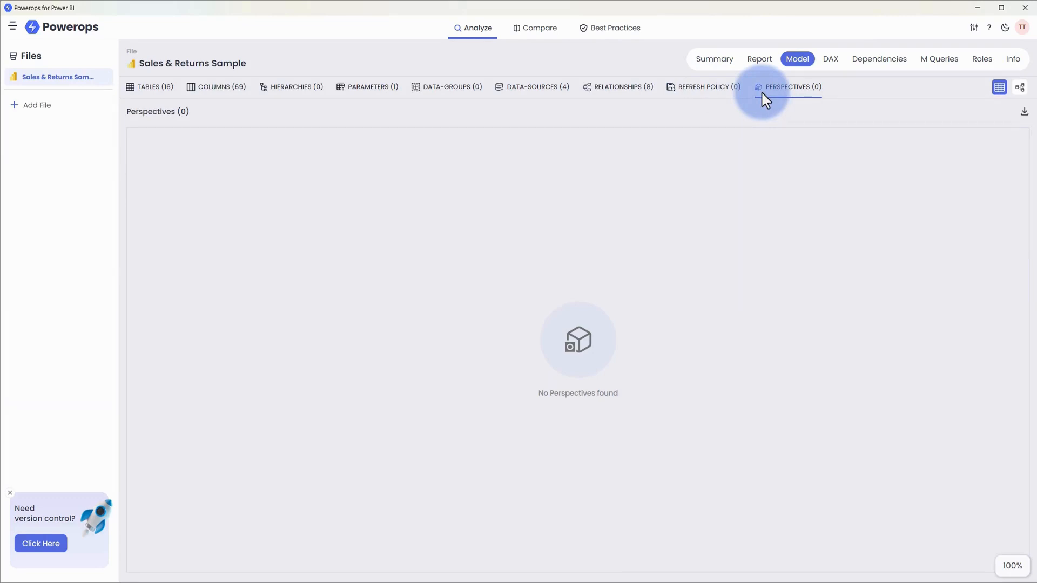
Move the Product table farther from the Sales table in the model diagram and inspect the details of the relationship between them
left_click(1020, 90)
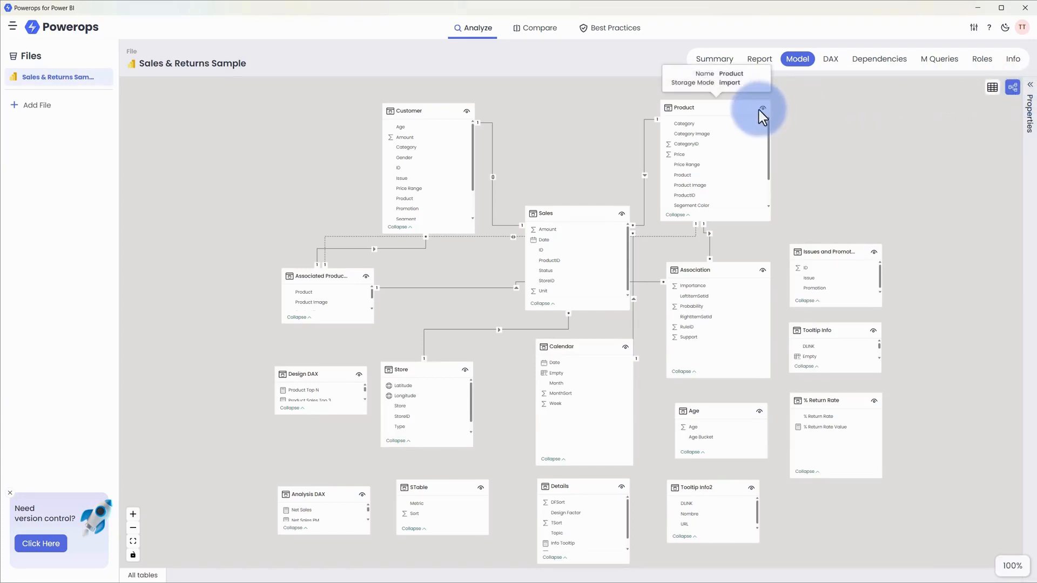
left_click_drag(759, 111, 821, 109)
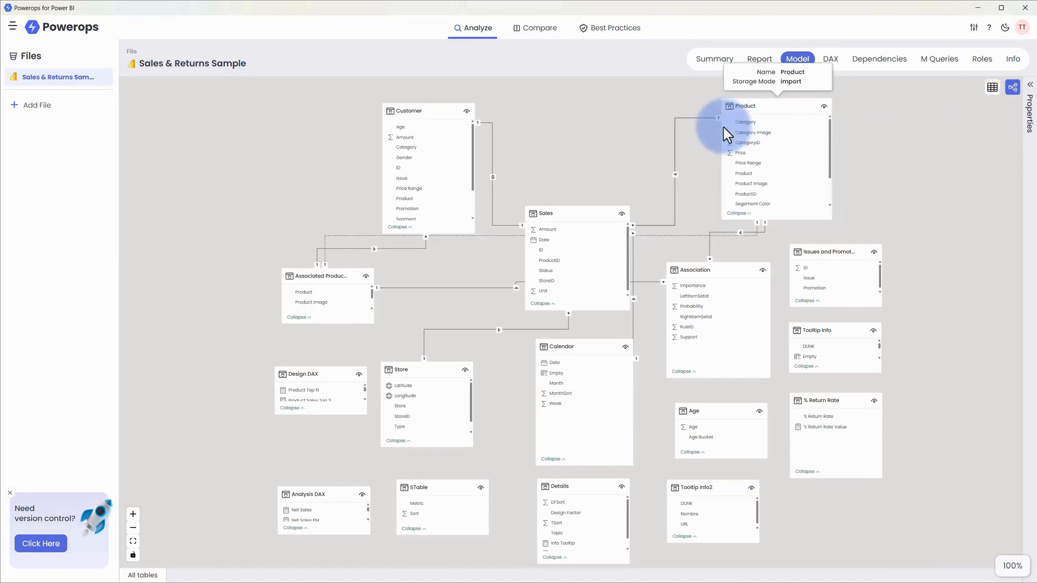
double_click(673, 178)
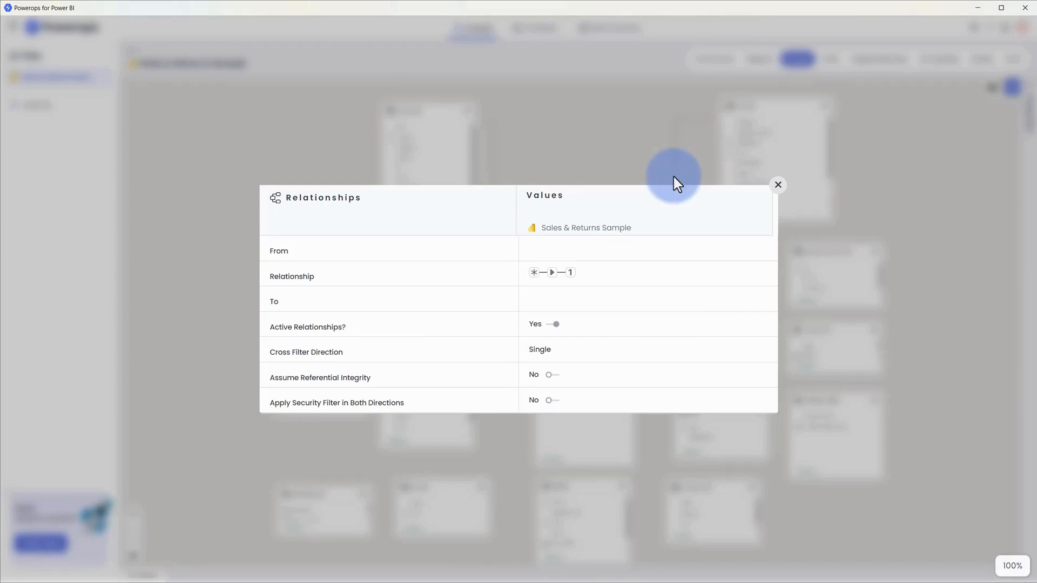
left_click(777, 184)
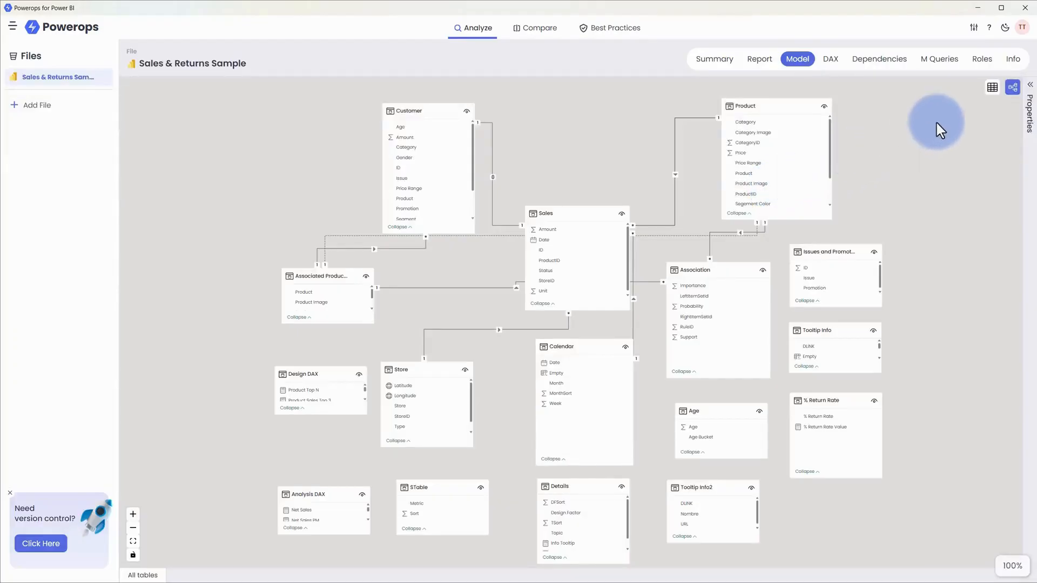
left_click(1029, 85)
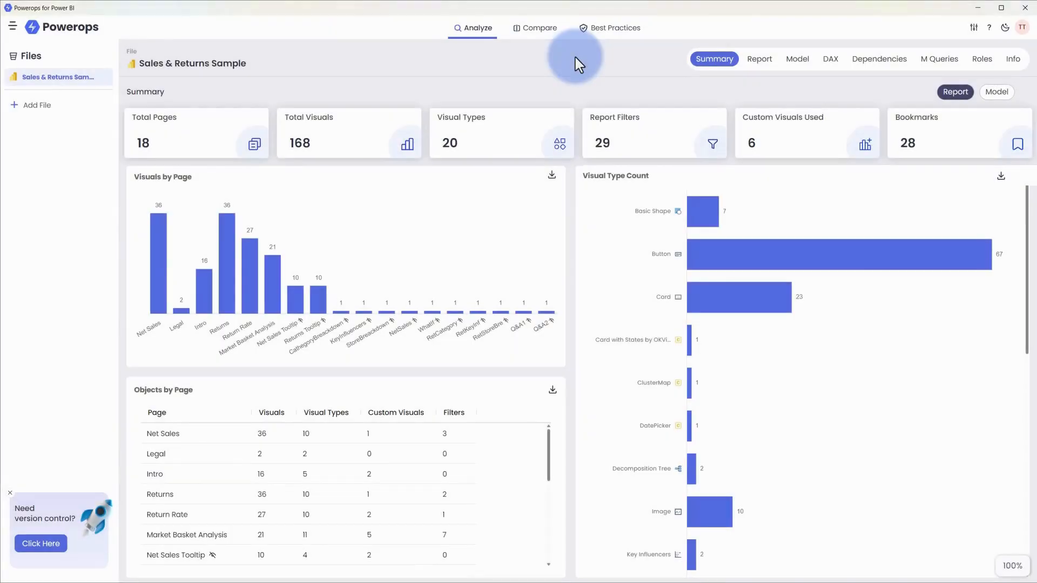
Copy the Net Sales measure's DAX expression and export the measures table to Excel
left_click(835, 59)
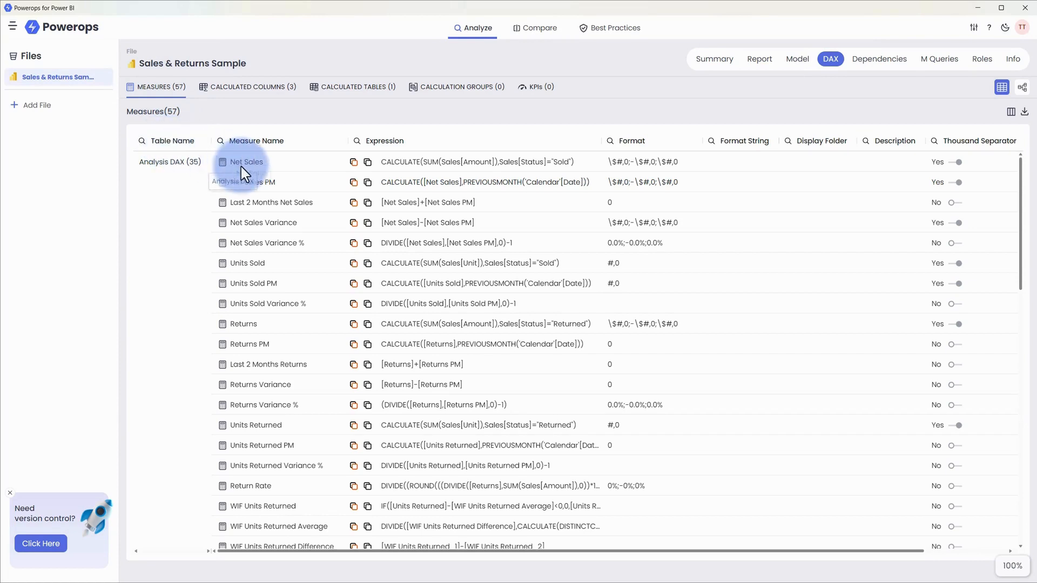
left_click(374, 164)
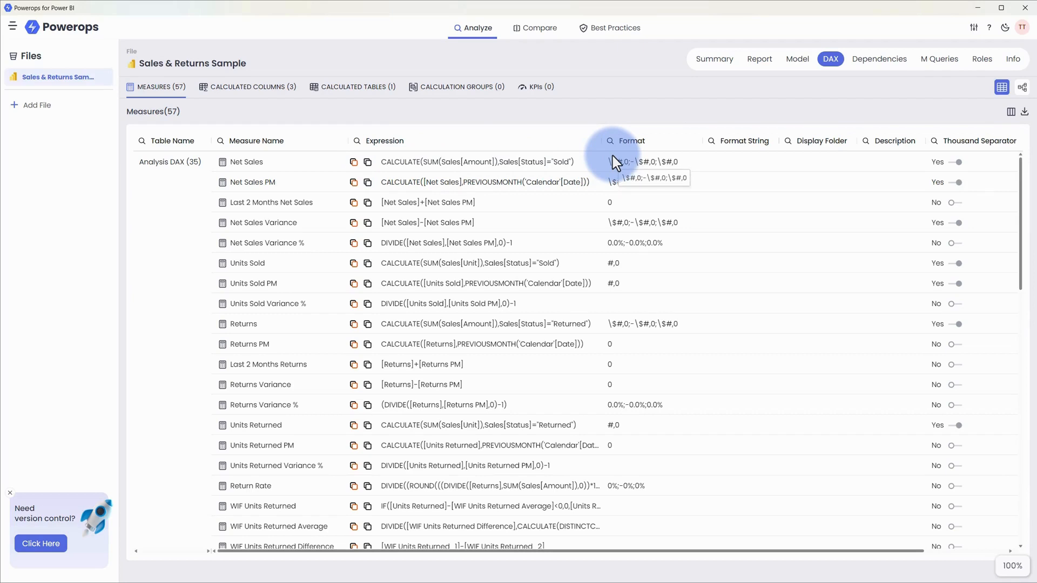
left_click(1024, 113)
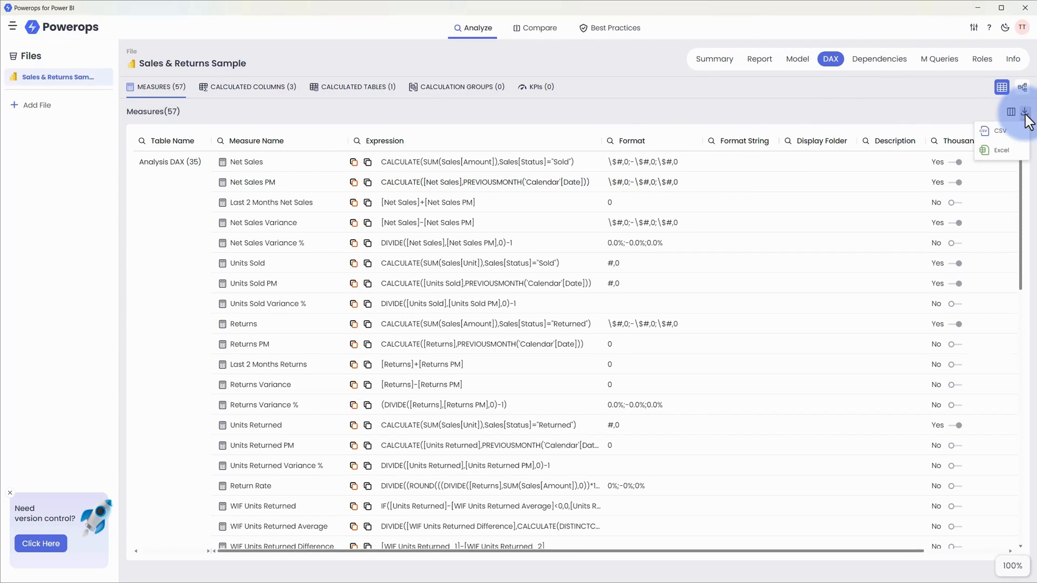
left_click(994, 150)
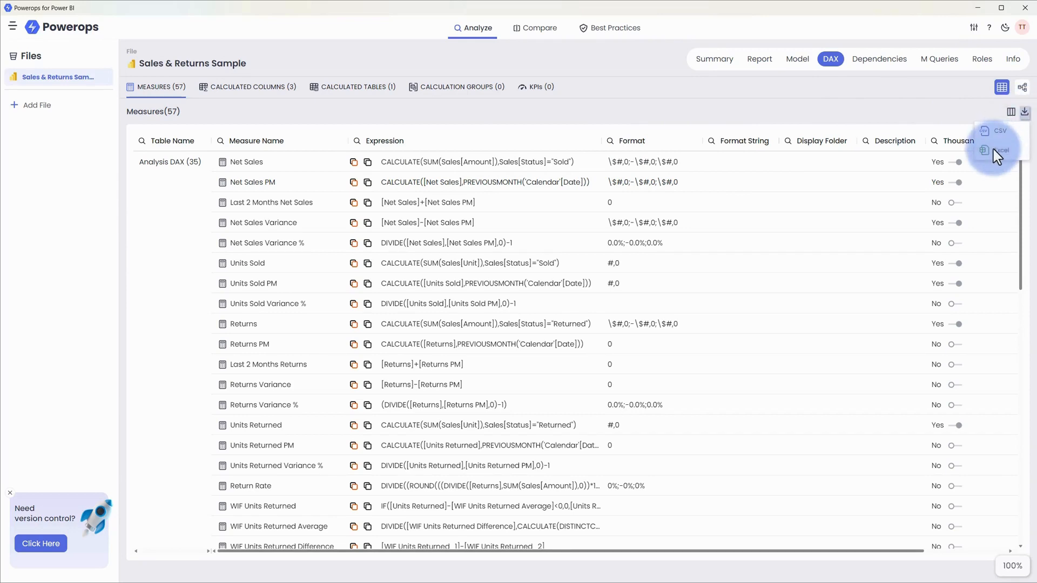
Copy the DAX expressions of the Calendar table's Empty calculated column and of the % Return Rate calculated table
left_click(267, 88)
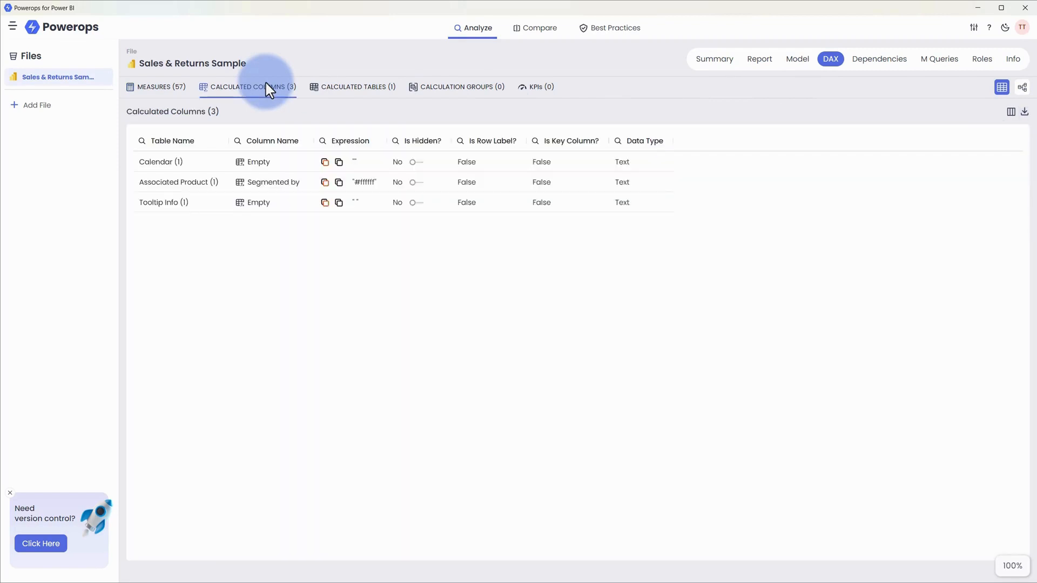
left_click(325, 160)
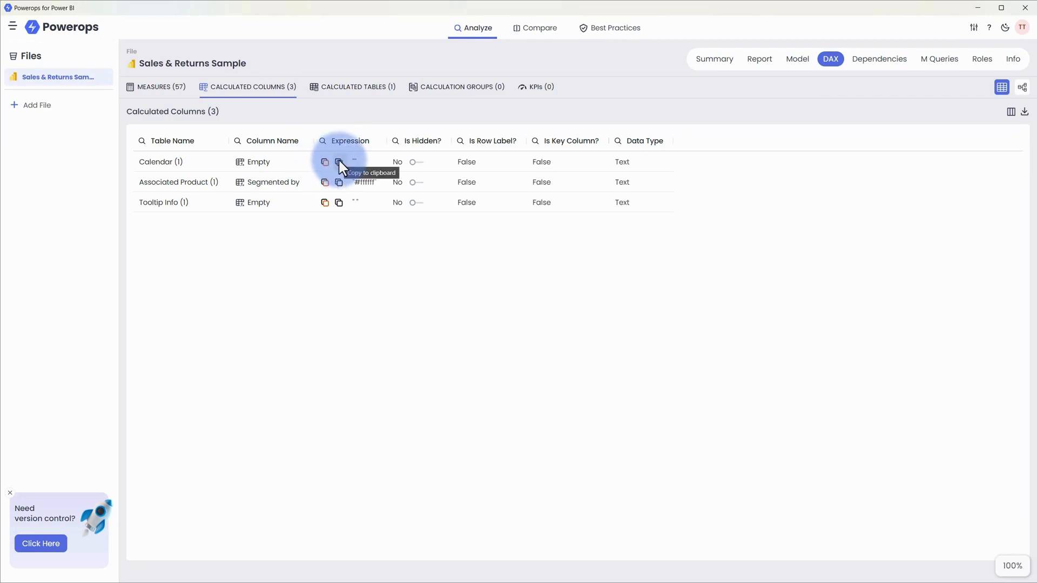
left_click(339, 162)
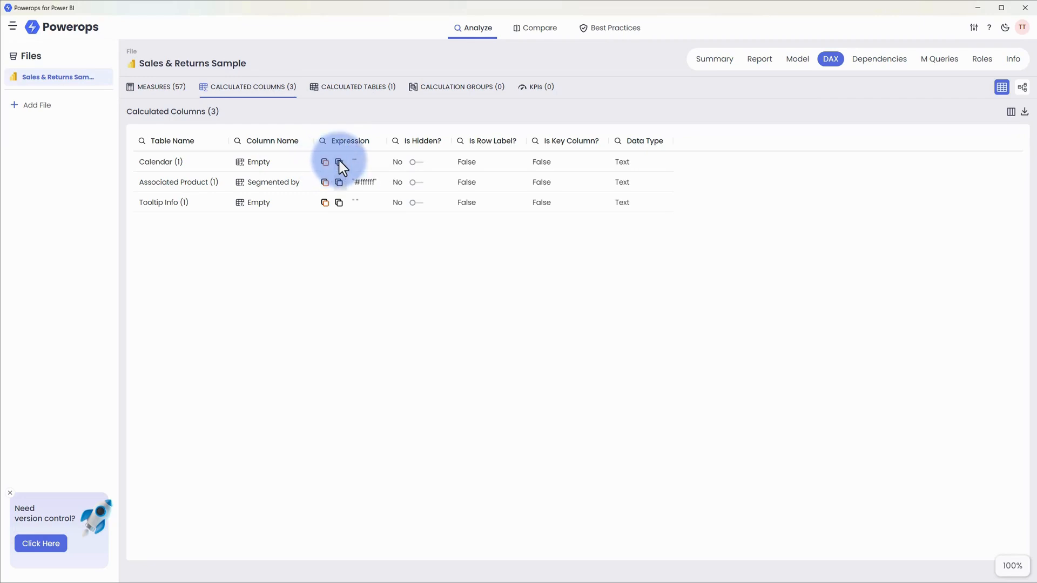
left_click(370, 96)
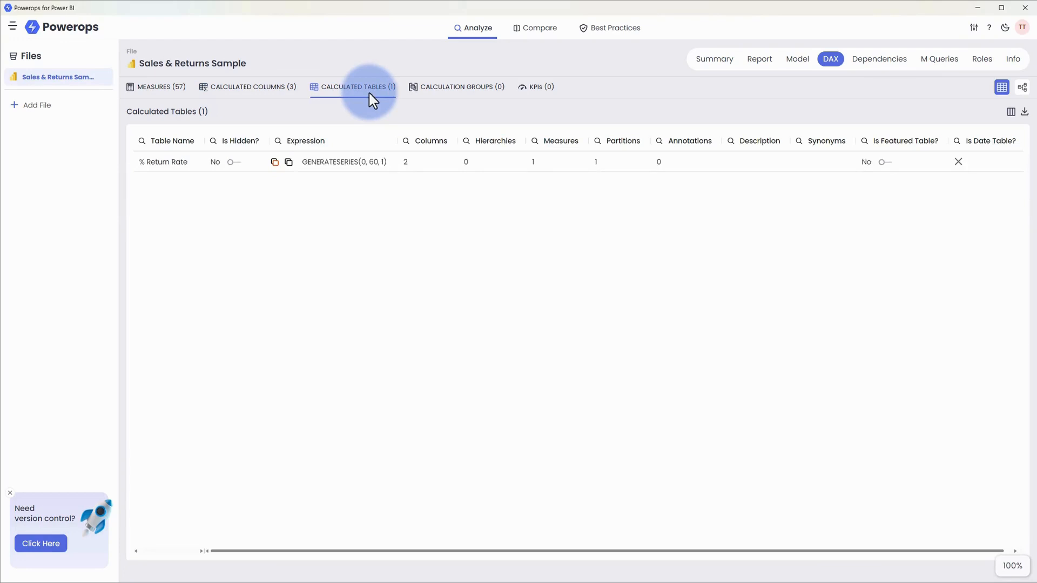
left_click(275, 163)
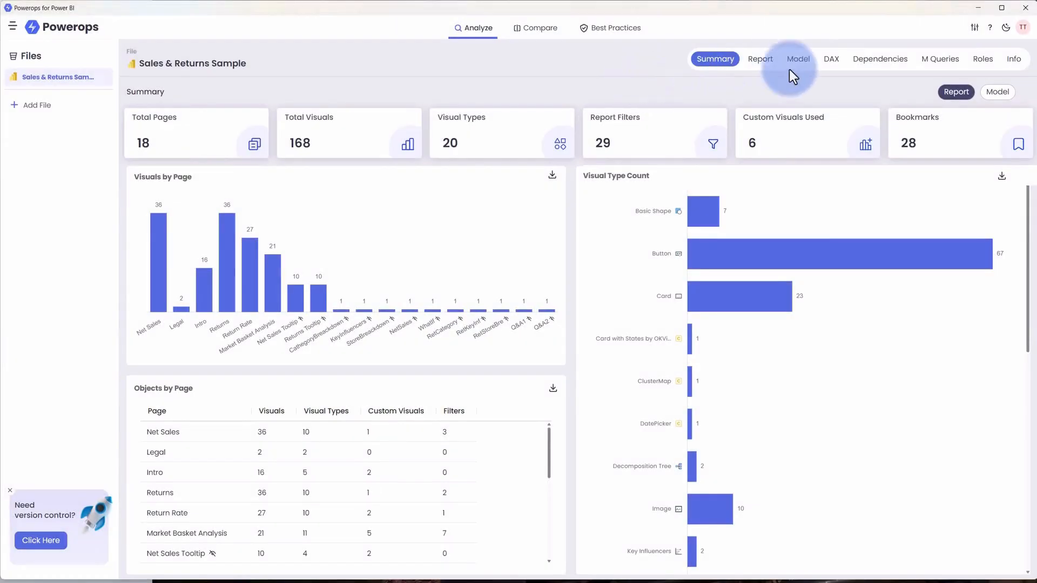
Search the model dependencies for "sale", filter the diagram to the Net Sales measure and examine its upstream and downstream links
left_click(879, 61)
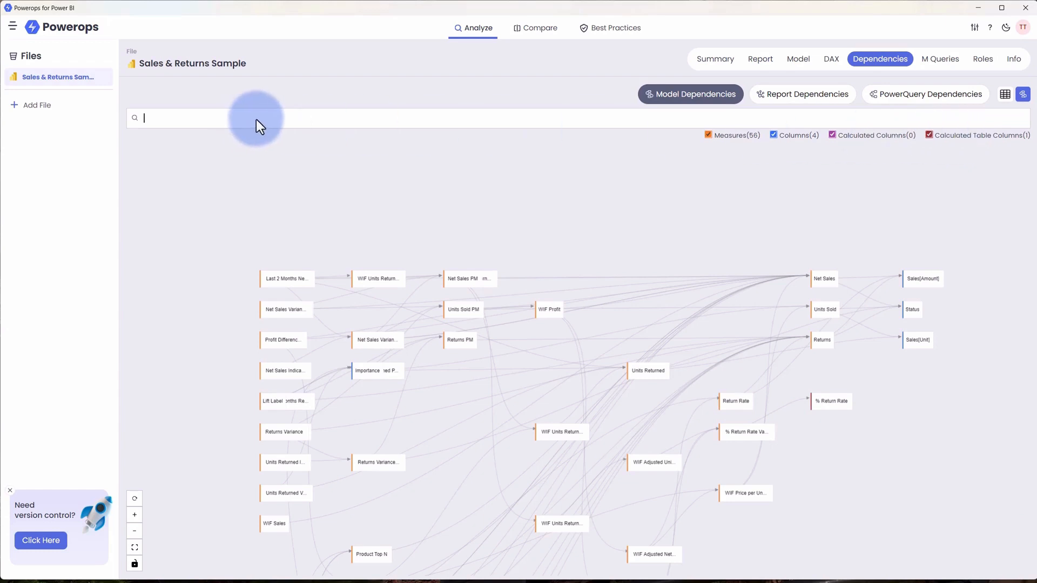
type("sale")
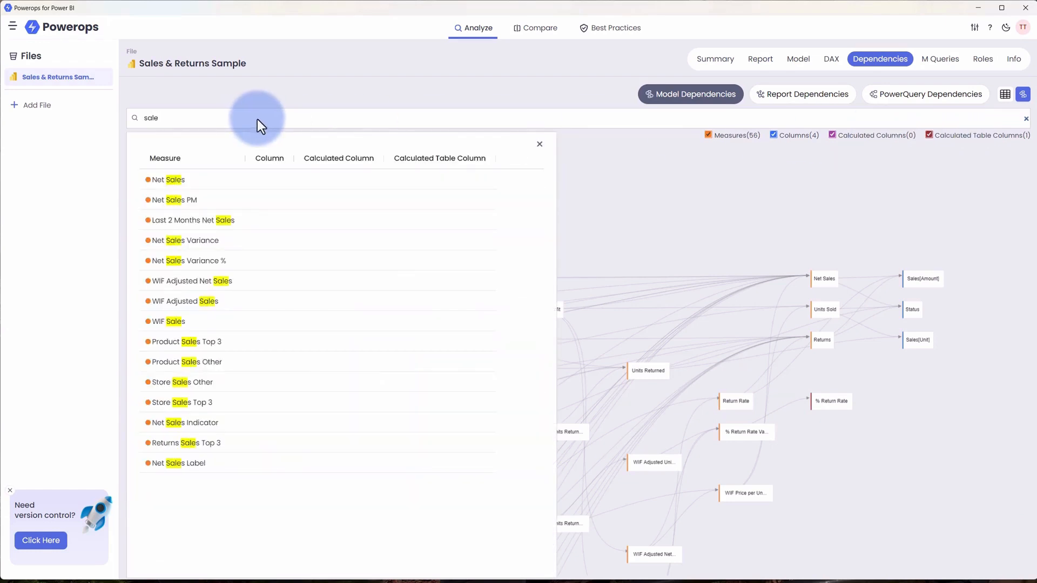
left_click(173, 182)
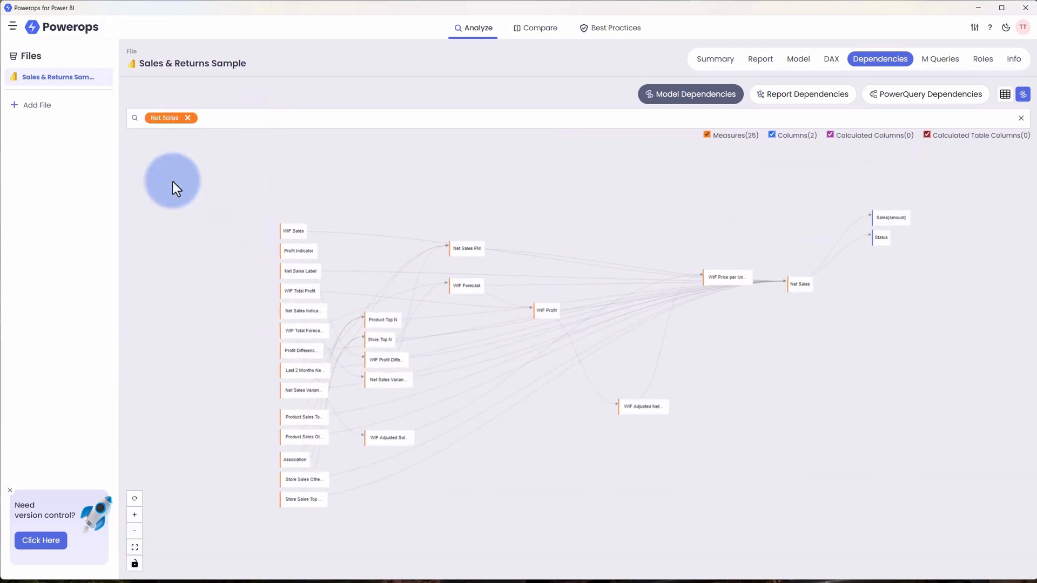
scroll(826, 275, "up", 5)
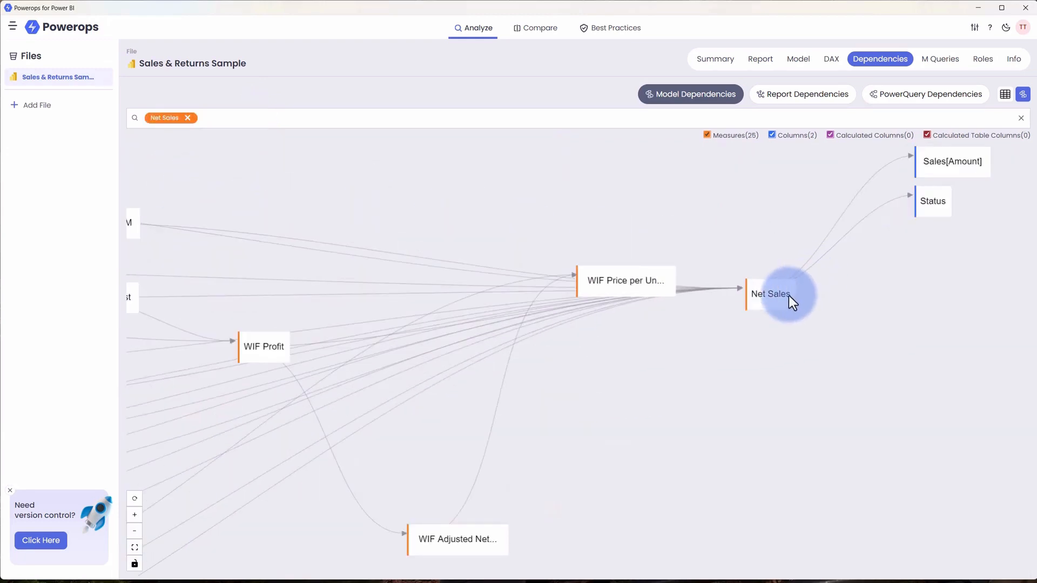
mouse_move(788, 296)
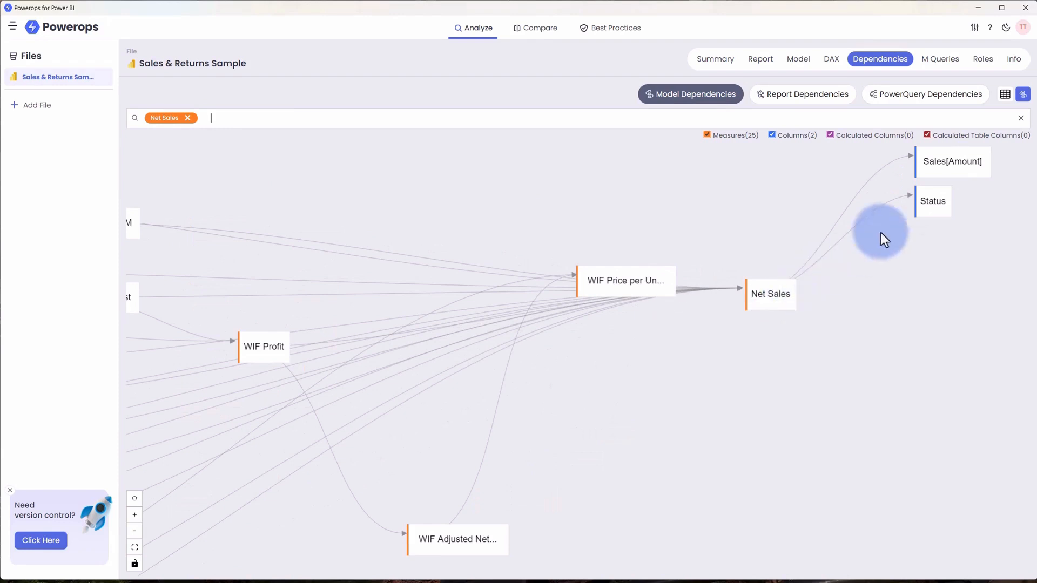
scroll(769, 291, "down", 5)
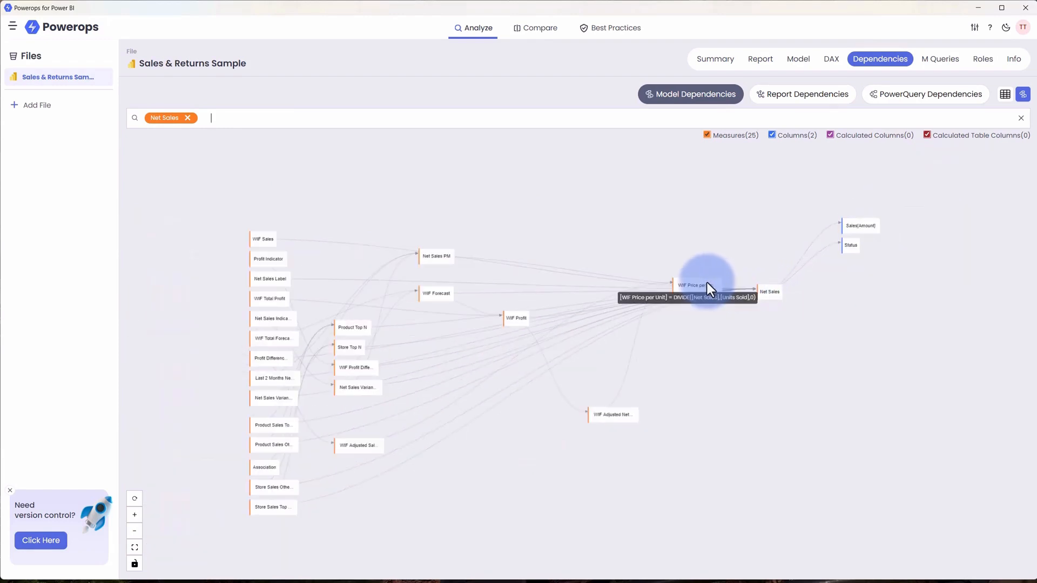
Add the WIF Total Profit measure as a second filter beside Net Sales to trace the dependency path between them
mouse_move(446, 253)
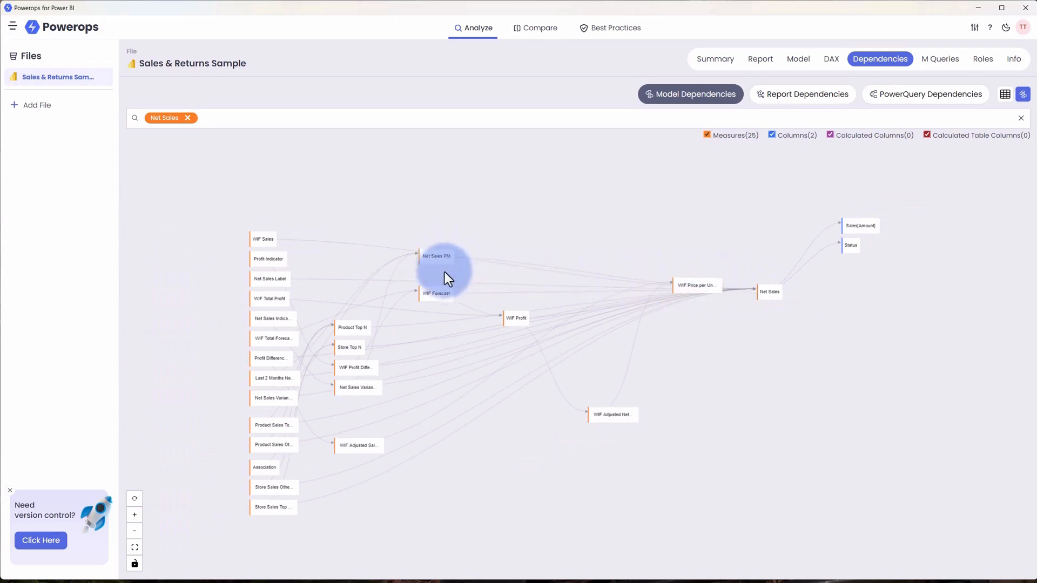
right_click(273, 303)
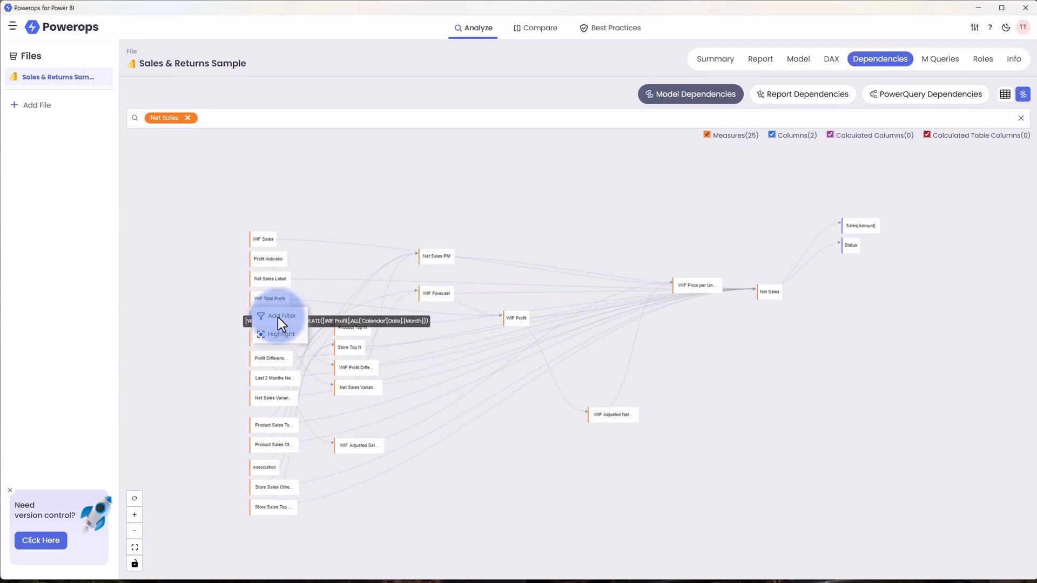
left_click(278, 317)
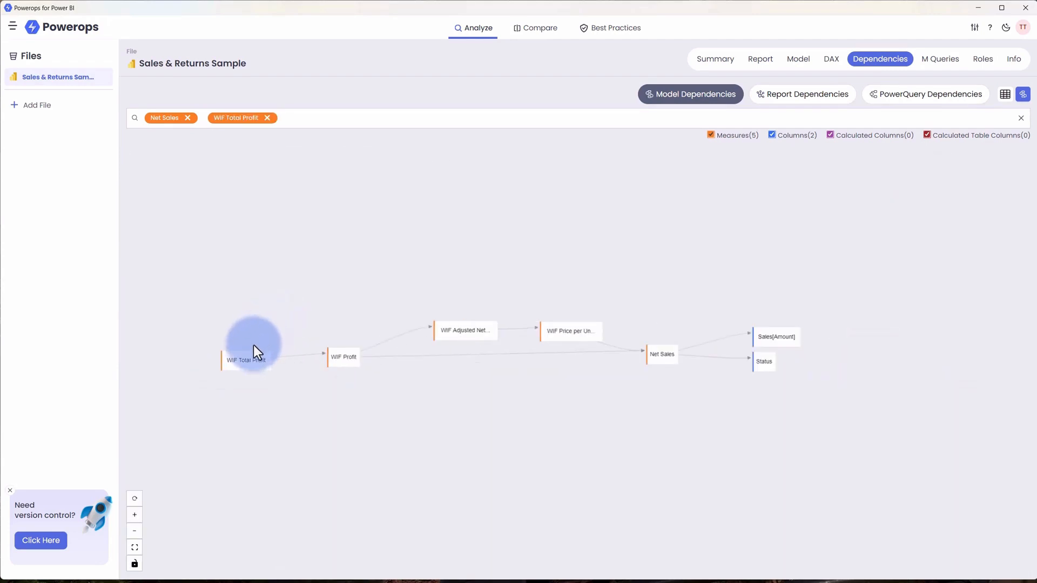
mouse_move(247, 352)
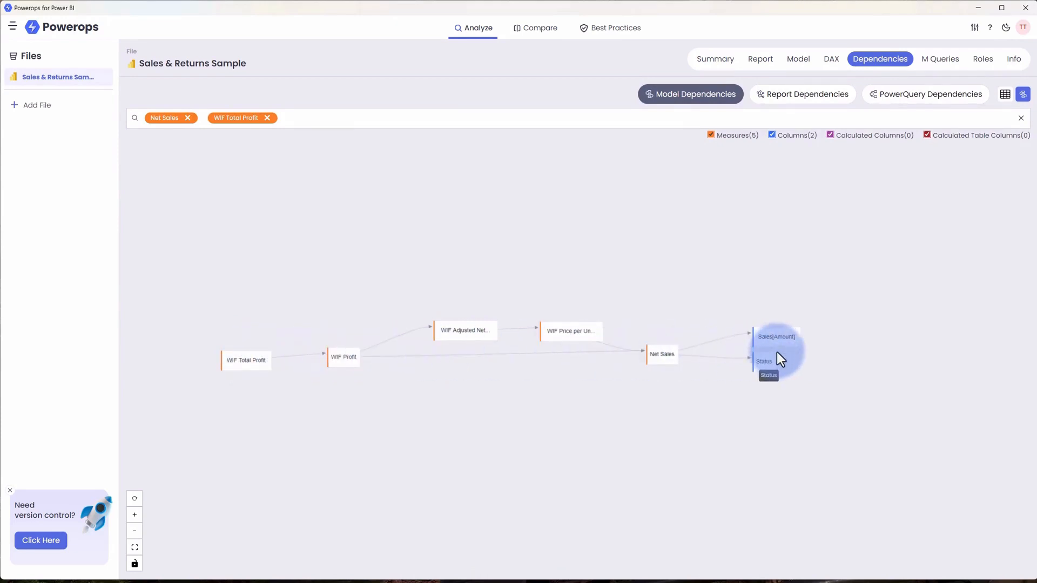
In the report dependencies, move the Category Breakdown visual away from the cluster and filter the diagram to it
left_click(804, 106)
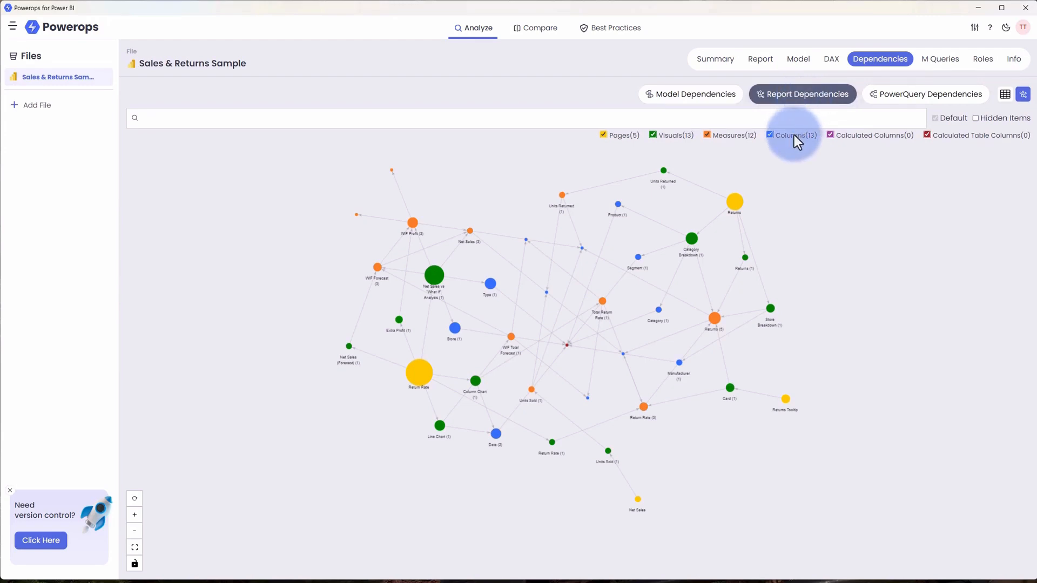
left_click_drag(692, 238, 854, 248)
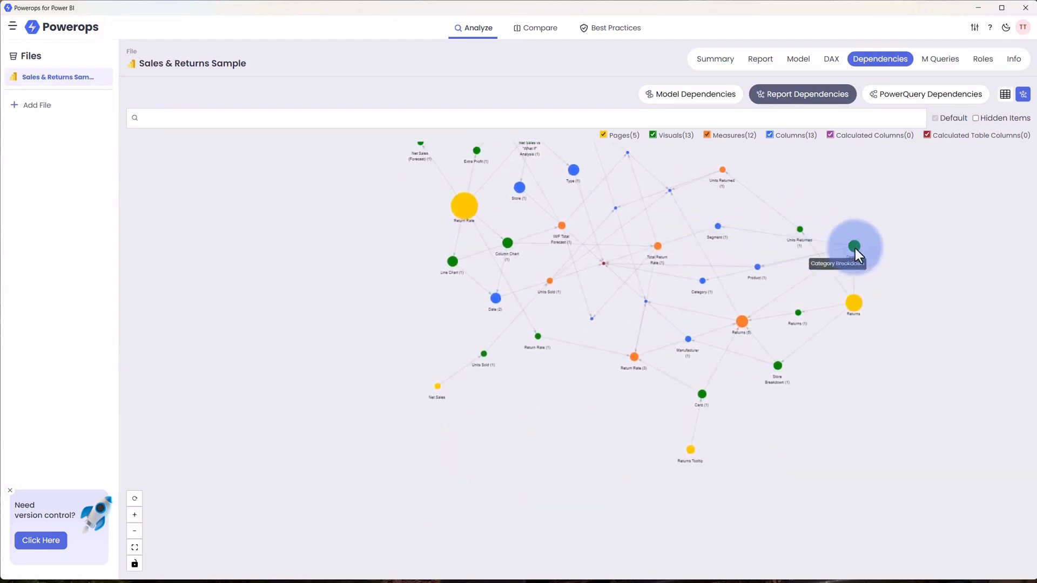
right_click(854, 249)
left_click(824, 256)
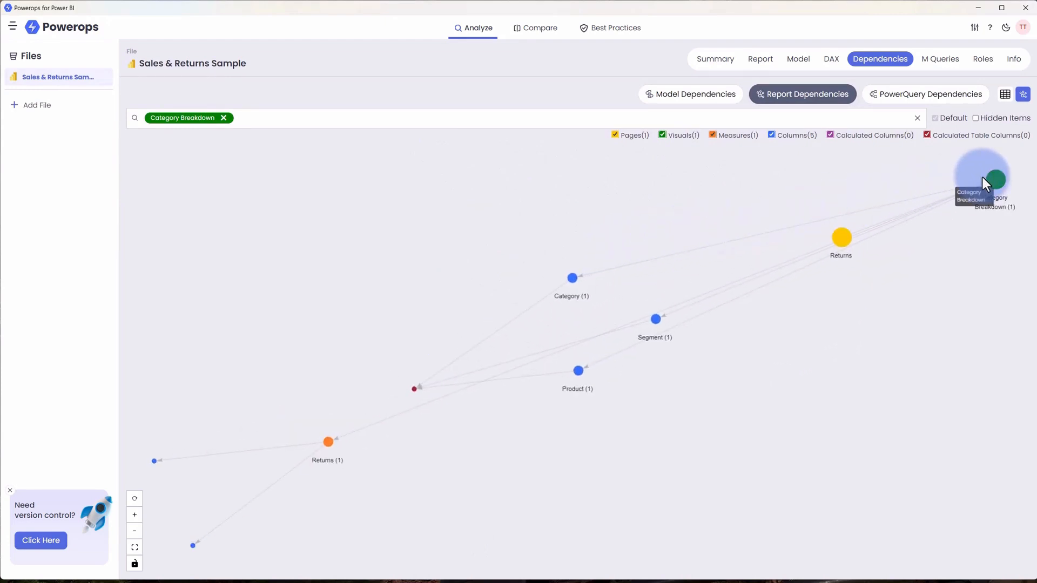
View the PowerQuery dependencies and the general information of the Sales & Returns Sample file
left_click(933, 95)
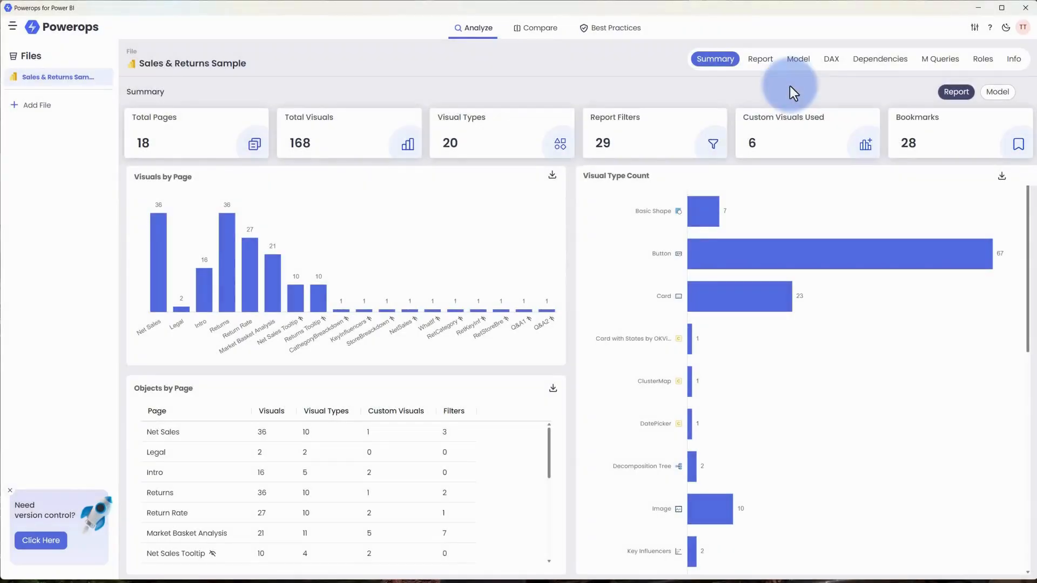
left_click(980, 60)
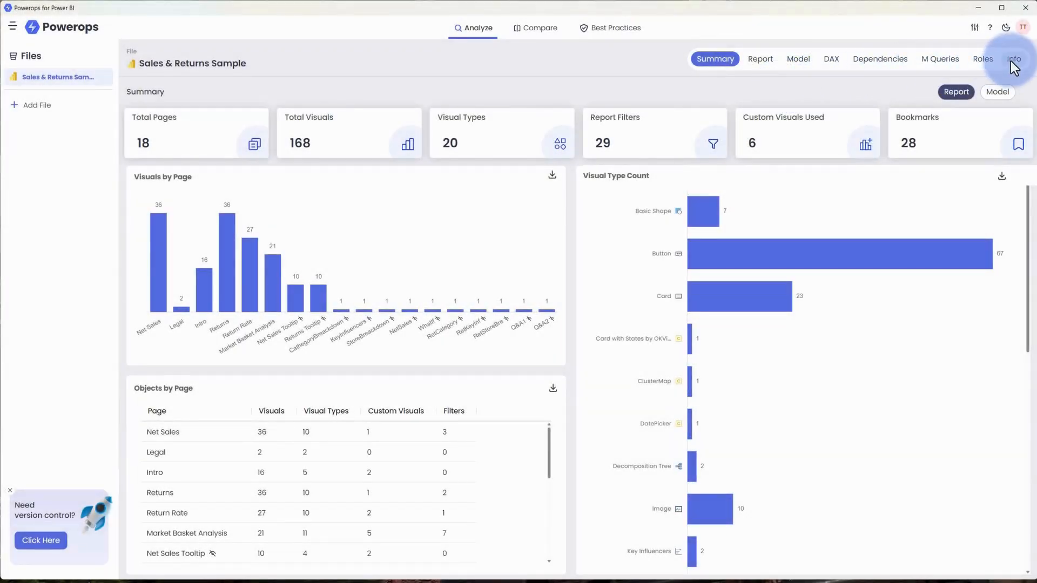
left_click(1010, 61)
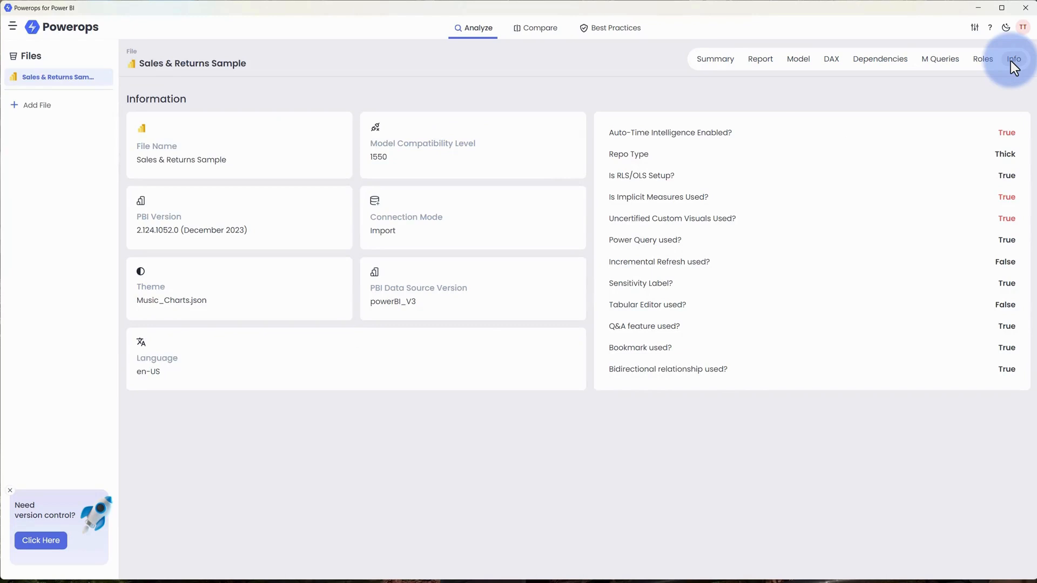